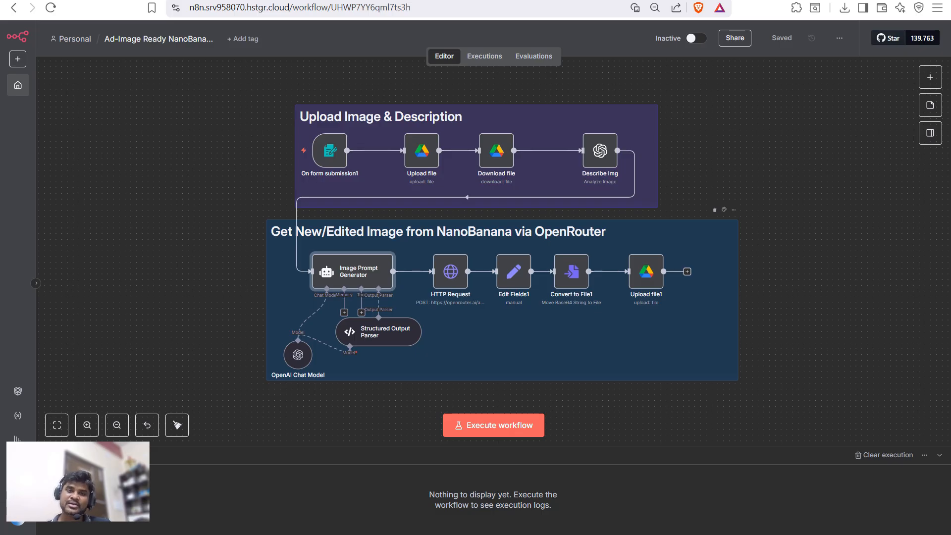
Open OpenRouter's API Keys settings in a new tab and bring up the form for creating a key.
{"action": "key", "text": "ctrl+t"}
{"action": "type", "text": "ope"}
{"action": "key", "text": "Return"}
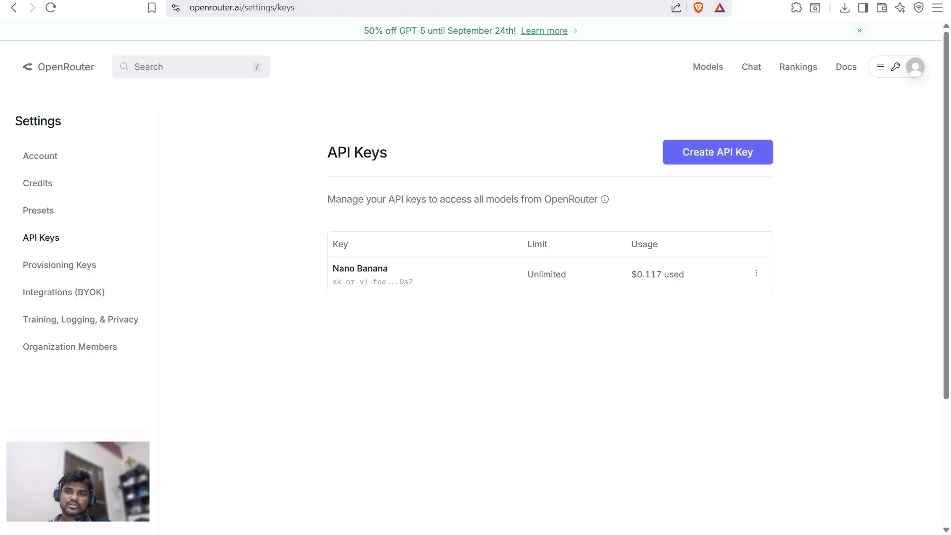
{"action": "left_click", "coordinate": [718, 152]}
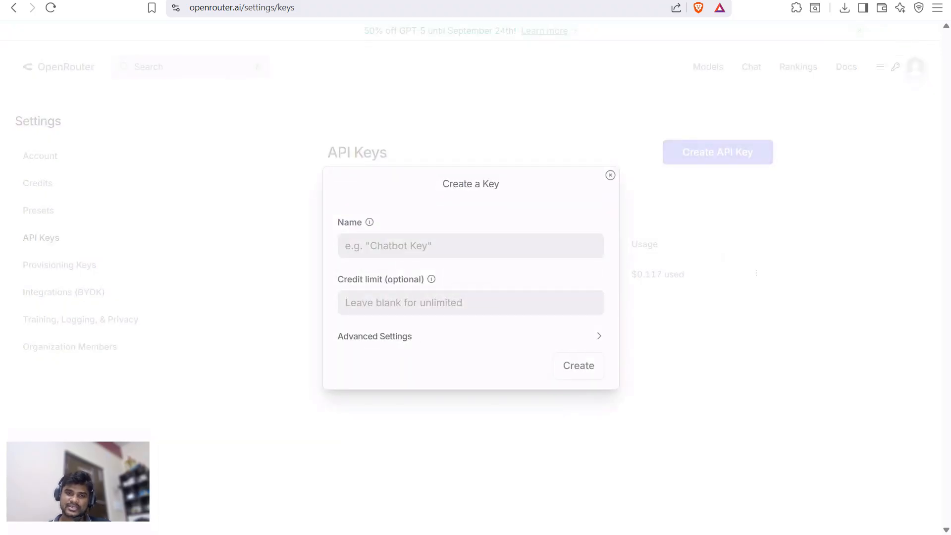
{"action": "left_click", "coordinate": [391, 246]}
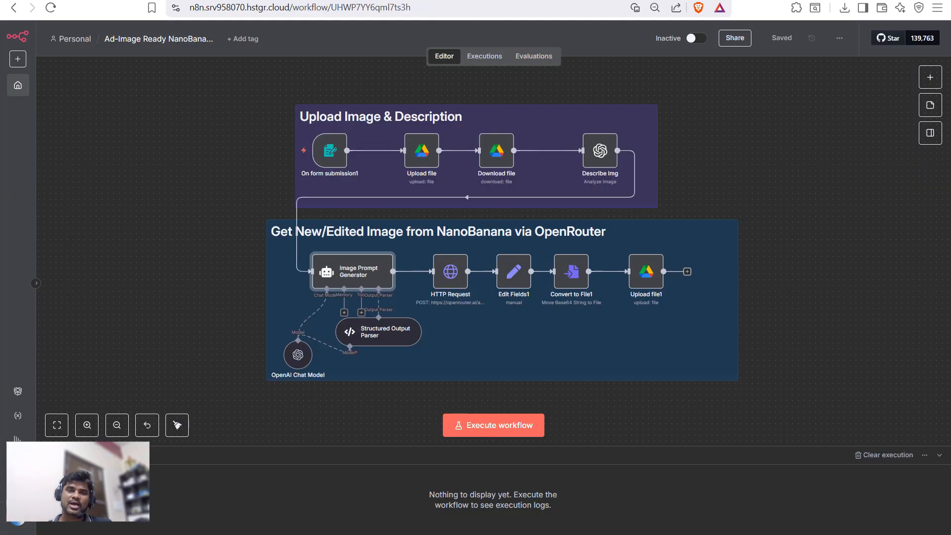
Review the user prompt and system message in the Image Prompt Generator node of the n8n workflow.
{"action": "double_click", "coordinate": [352, 272]}
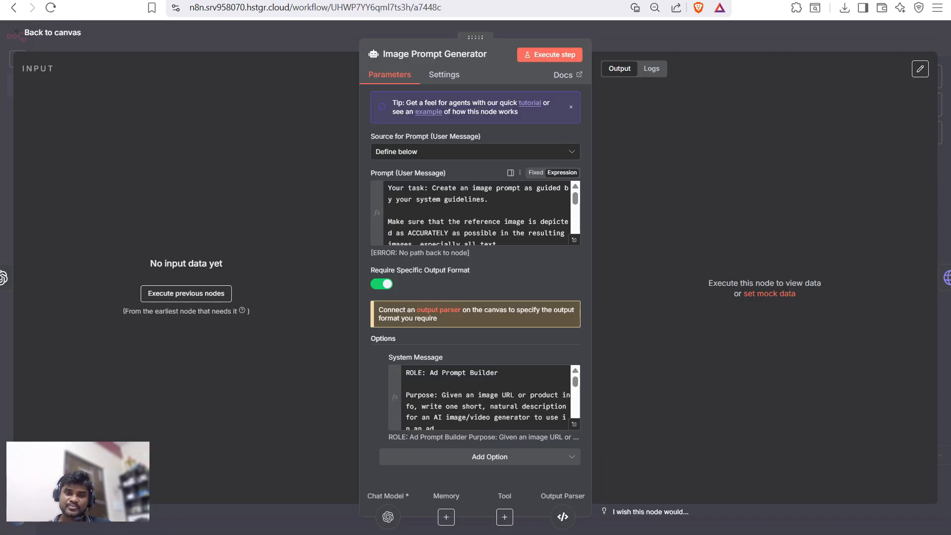
{"action": "scroll", "coordinate": [475, 213], "scroll_direction": "down", "scroll_amount": 3}
{"action": "scroll", "coordinate": [481, 396], "scroll_direction": "down", "scroll_amount": 5}
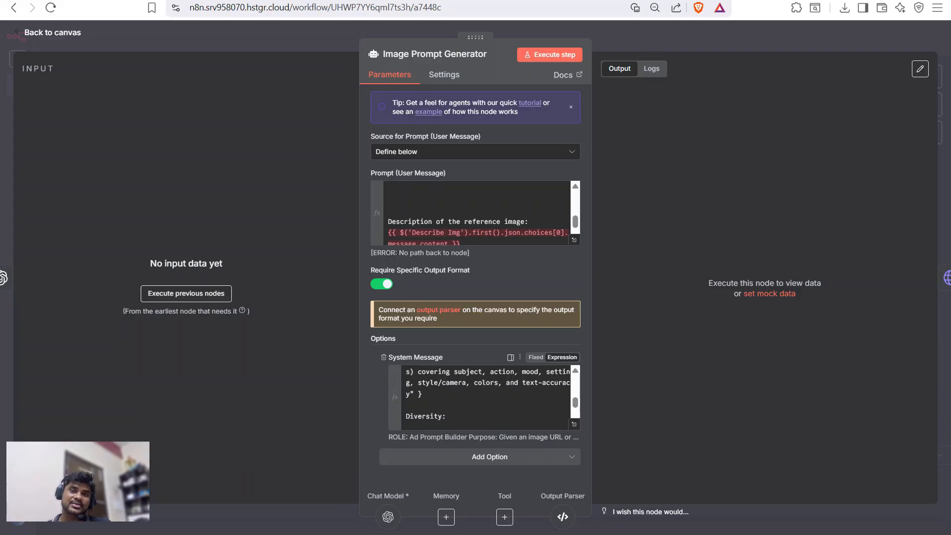
{"action": "key", "text": "Escape"}
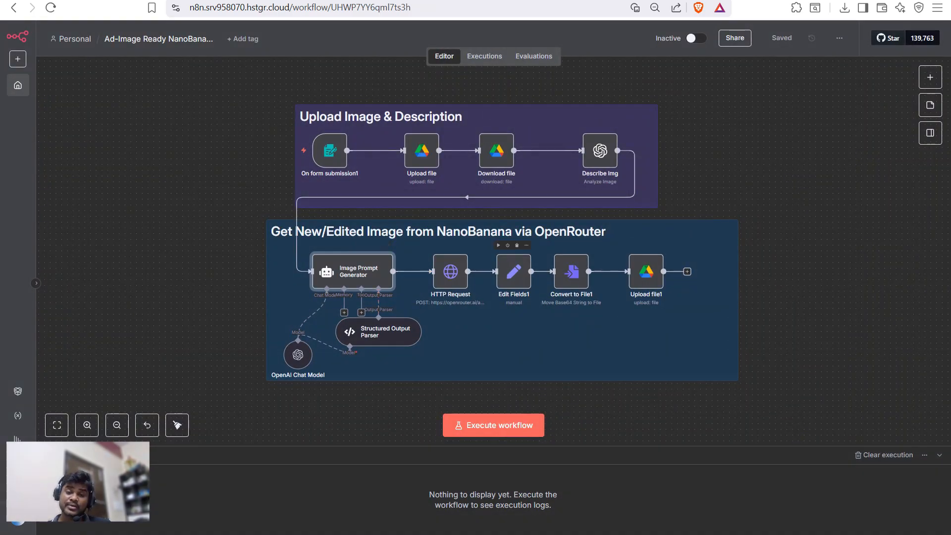
Review the data, base, mime and fileName field mappings in the Edit Fields1 node.
{"action": "left_click", "coordinate": [514, 271]}
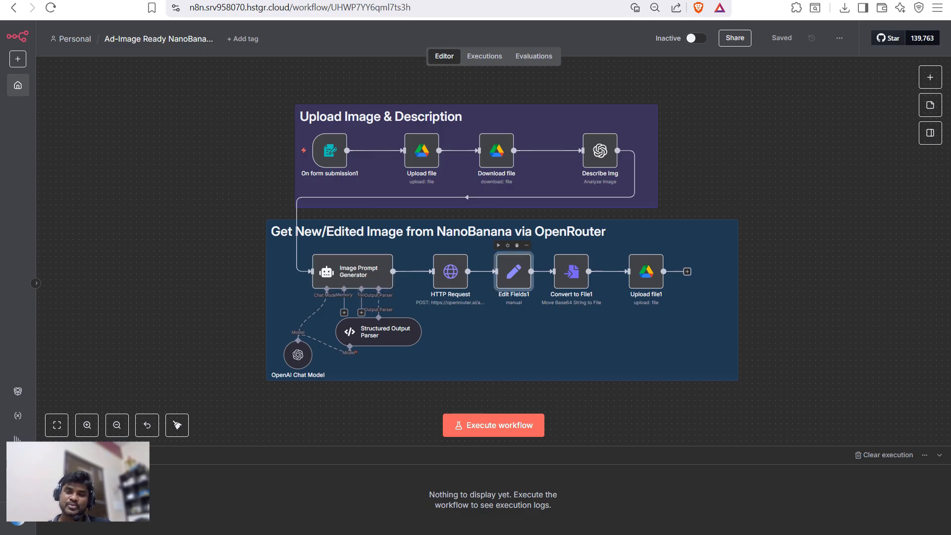
{"action": "double_click", "coordinate": [514, 271]}
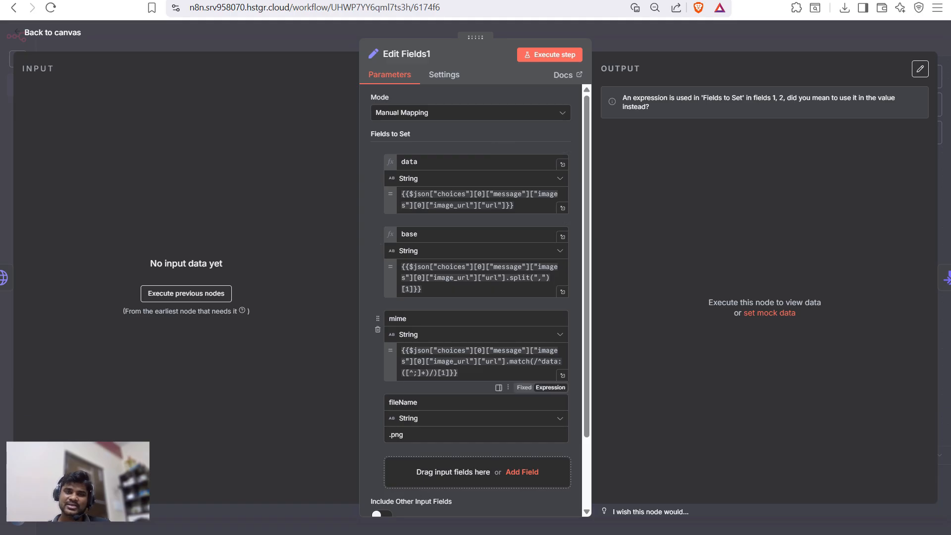
{"action": "key", "text": "Escape"}
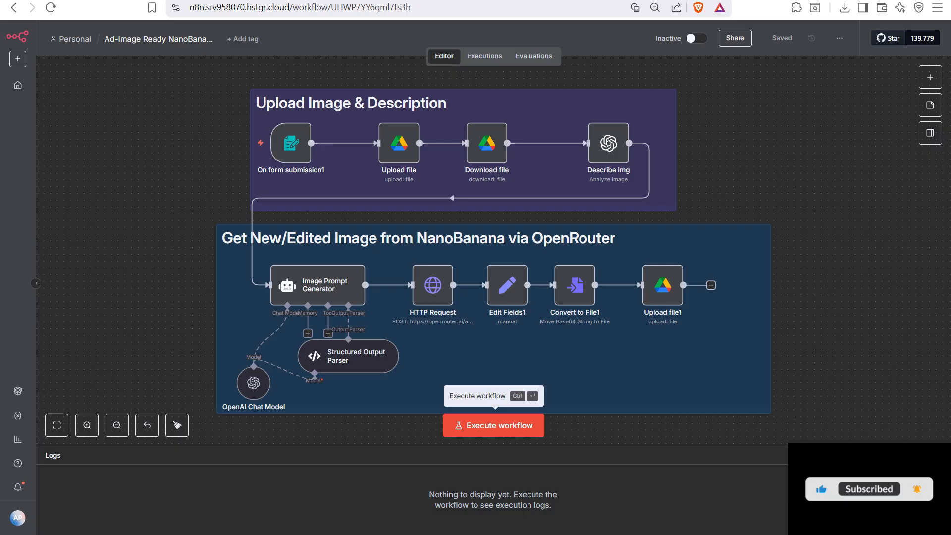
Execute the workflow and paste the description of a young woman holding the water bottle in a sunny park into the form.
{"action": "left_click", "coordinate": [493, 425]}
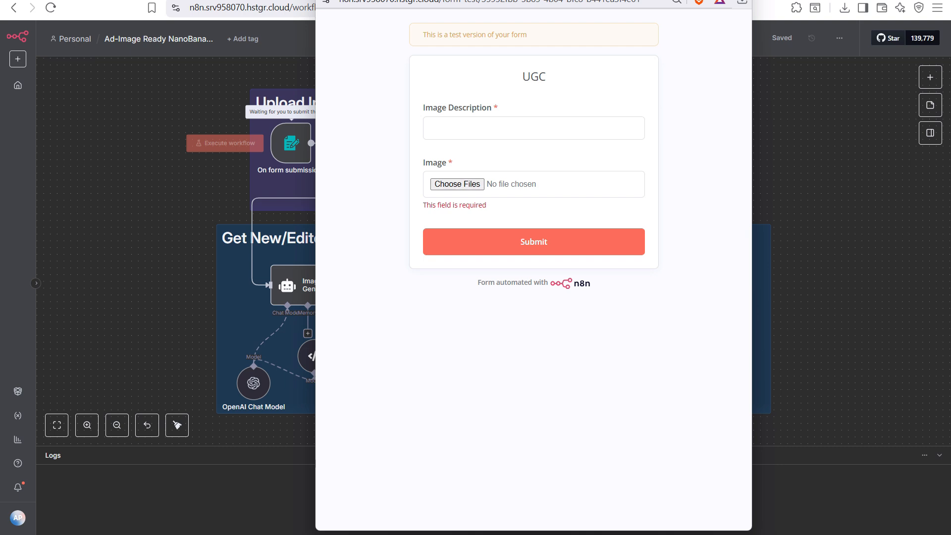
{"action": "left_click_drag", "start_coordinate": [423, 107], "coordinate": [492, 108]}
{"action": "left_click", "coordinate": [485, 128]}
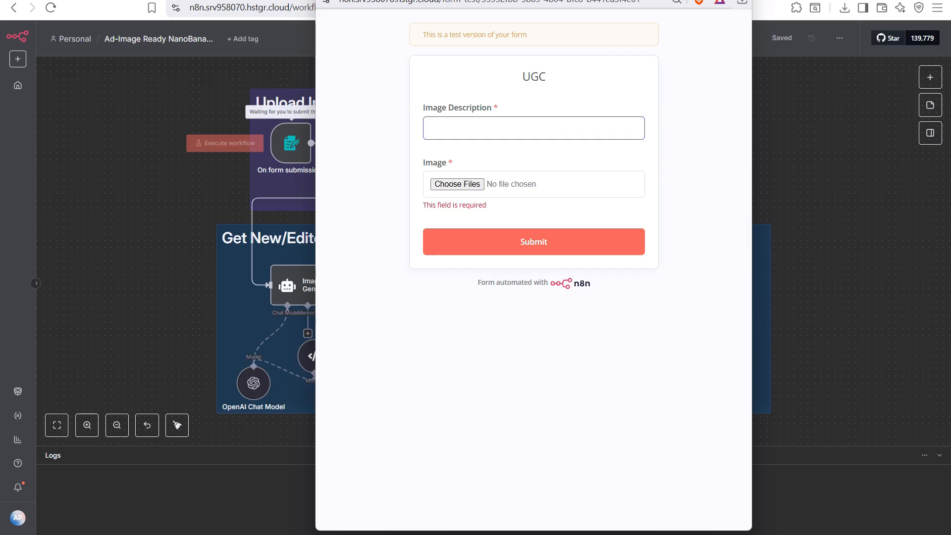
{"action": "key", "text": "ctrl+v"}
{"action": "key", "text": "ctrl+a"}
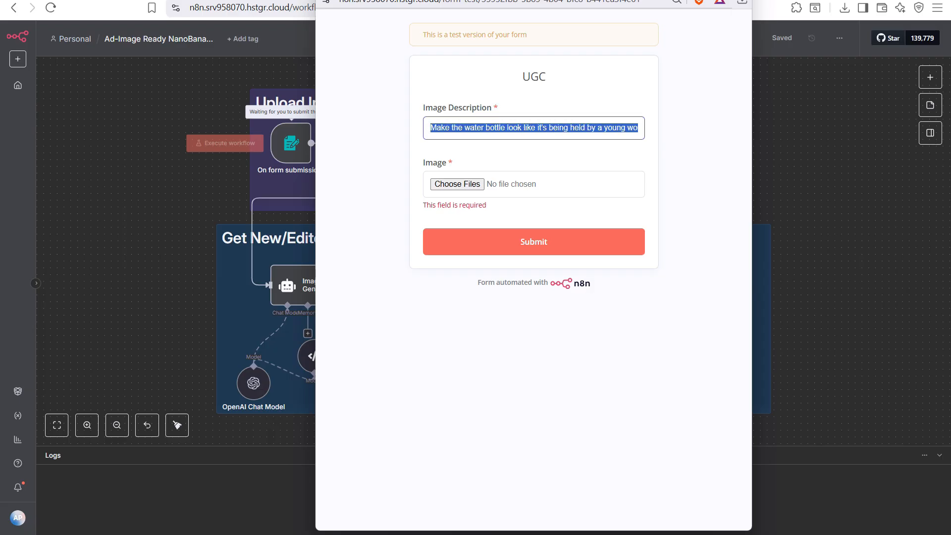
{"action": "left_click", "coordinate": [430, 128]}
{"action": "left_click_drag", "start_coordinate": [431, 128], "coordinate": [444, 128]}
{"action": "left_click", "coordinate": [445, 128]}
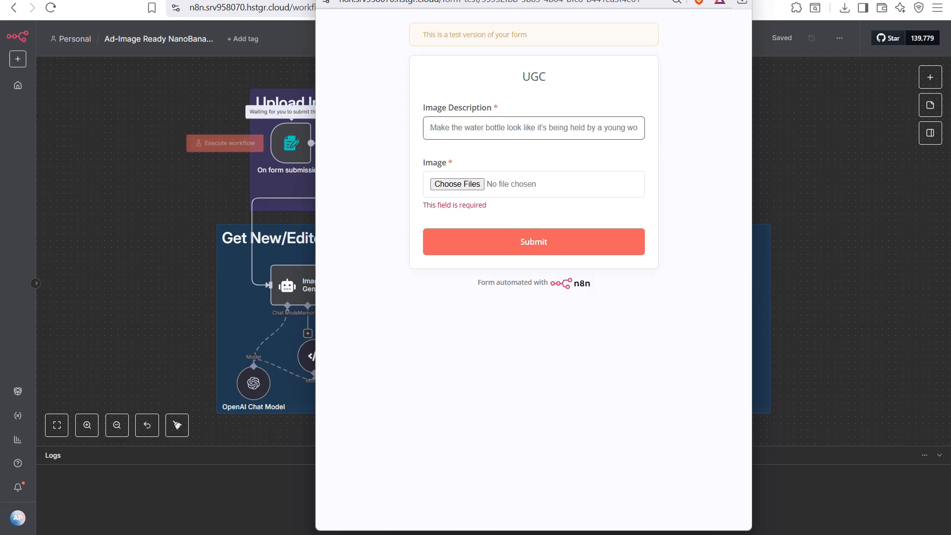
Attach waterbottlessetof3_15.jpg as the image, read the description through to its end and submit the form.
{"action": "left_click", "coordinate": [457, 184]}
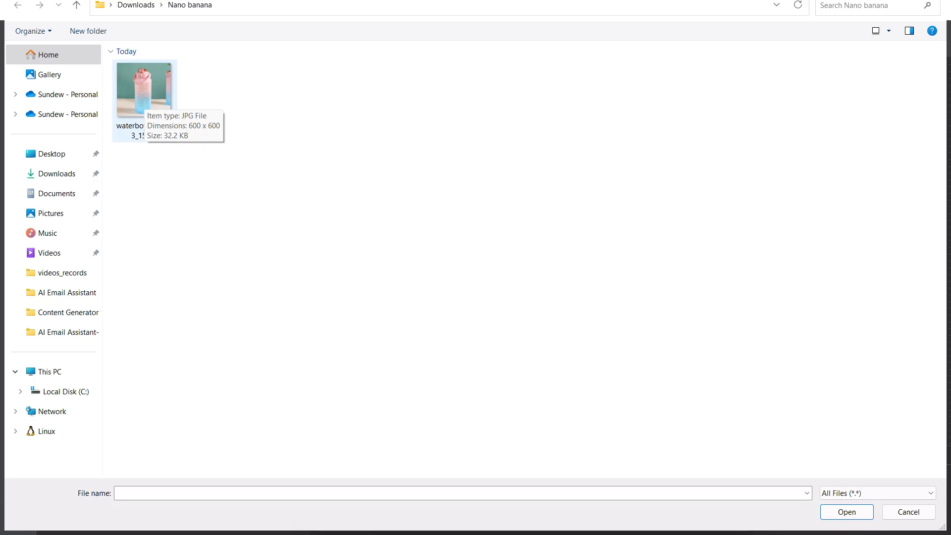
{"action": "double_click", "coordinate": [143, 99]}
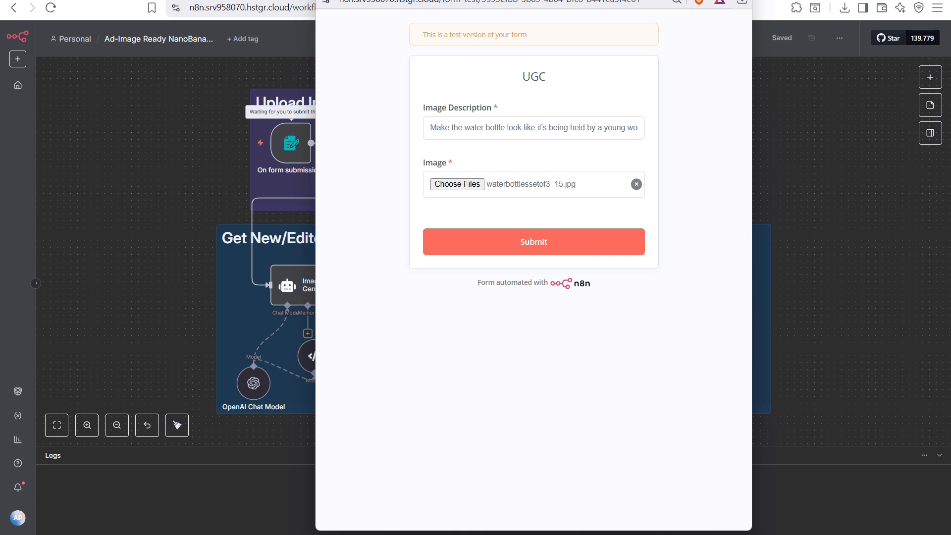
{"action": "left_click_drag", "start_coordinate": [576, 128], "coordinate": [638, 127]}
{"action": "left_click", "coordinate": [557, 128]}
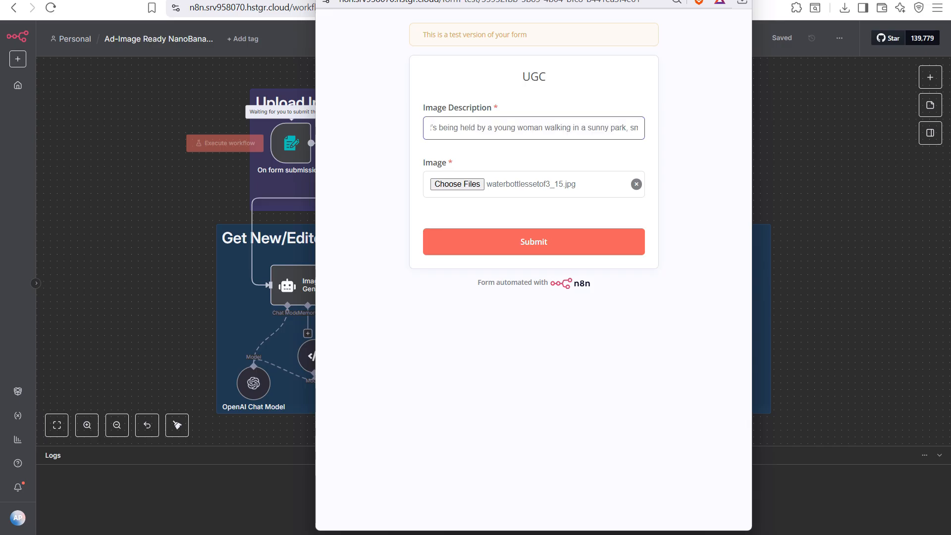
{"action": "left_click_drag", "start_coordinate": [558, 128], "coordinate": [629, 127]}
{"action": "left_click", "coordinate": [479, 128]}
{"action": "left_click_drag", "start_coordinate": [479, 128], "coordinate": [639, 128]}
{"action": "left_click", "coordinate": [558, 128]}
{"action": "left_click", "coordinate": [514, 128]}
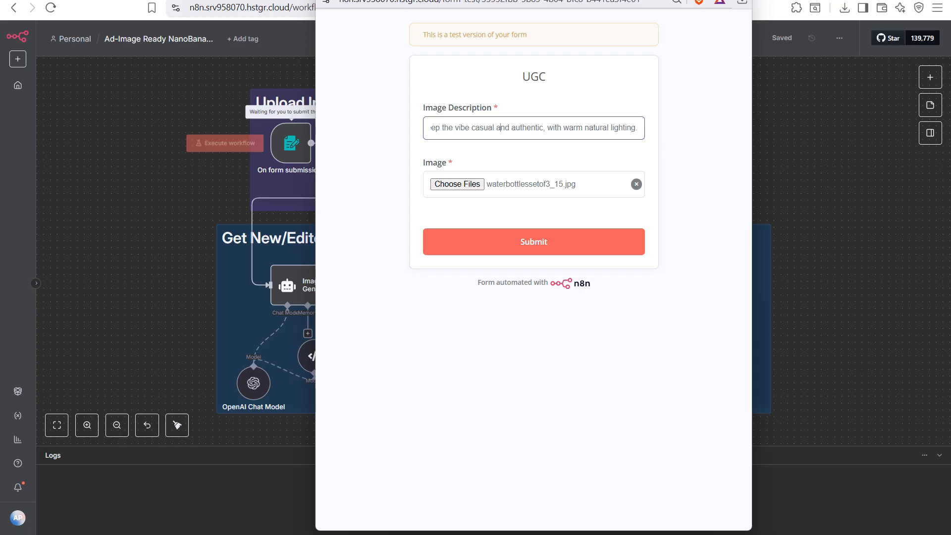
{"action": "left_click_drag", "start_coordinate": [638, 128], "coordinate": [607, 128]}
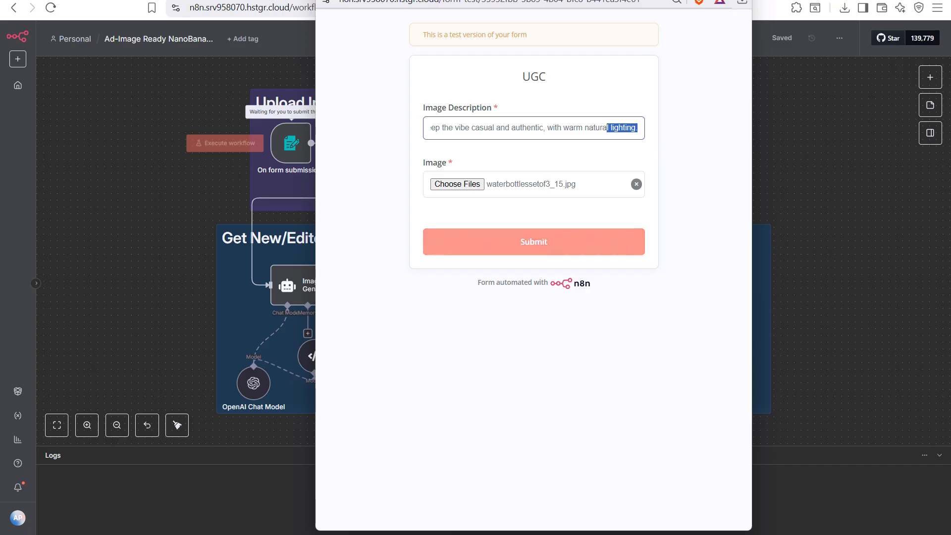
{"action": "left_click", "coordinate": [533, 241]}
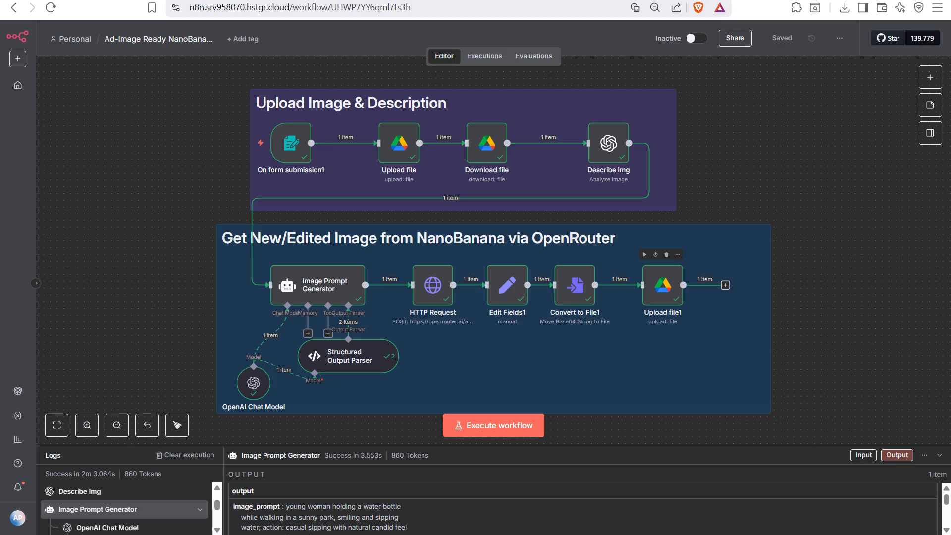
Switch to the Google Drive folder and open the newest file.png to view the generated ad image.
{"action": "left_click", "coordinate": [317, 1]}
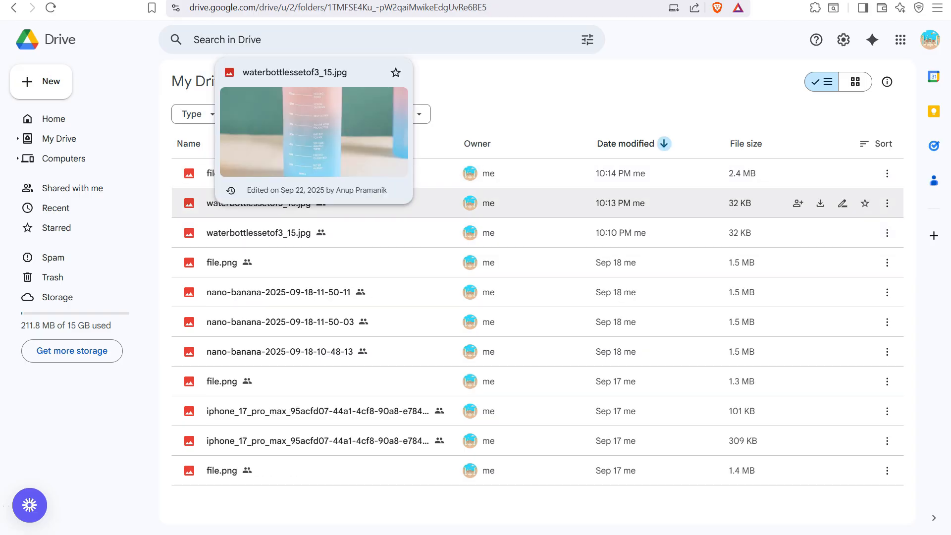
{"action": "left_click", "coordinate": [221, 176]}
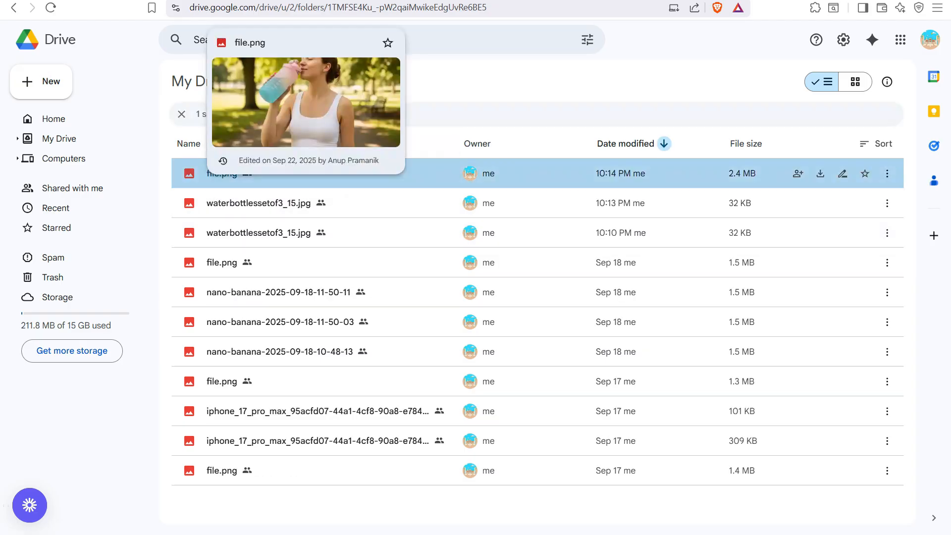
{"action": "double_click", "coordinate": [221, 173]}
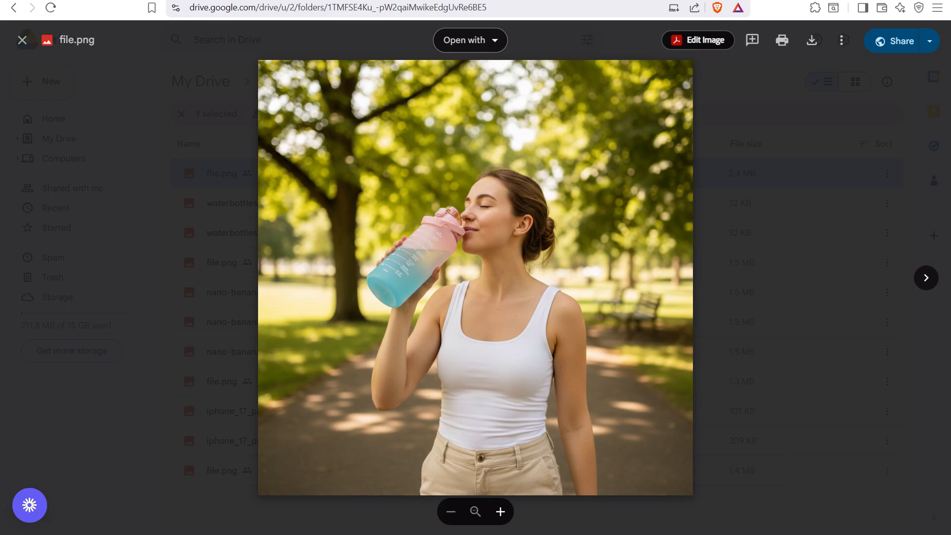
Return to n8n, execute the workflow again and fill the form with the gym water bottle description and waterbottlessetof3_15.jpg.
{"action": "key", "text": "ctrl+Tab"}
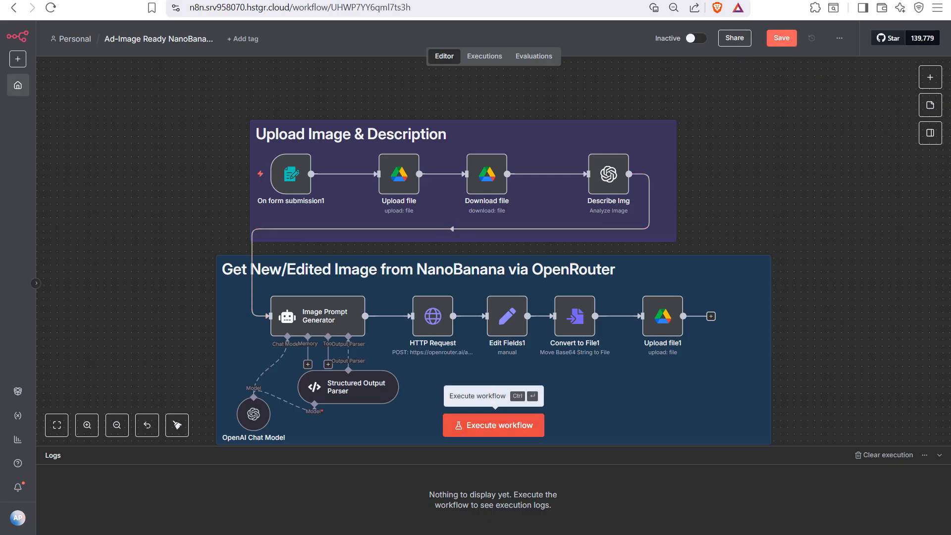
{"action": "left_click", "coordinate": [493, 425]}
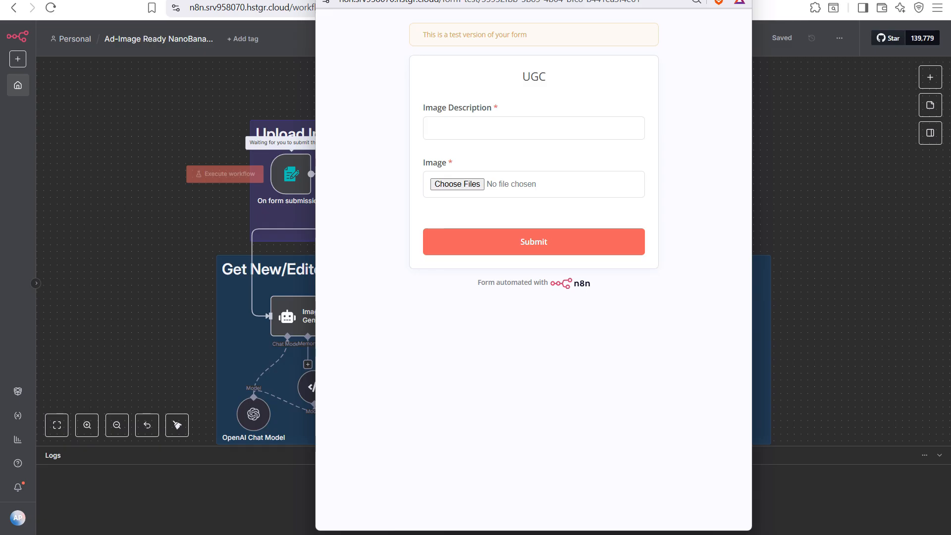
{"action": "left_click", "coordinate": [533, 128]}
{"action": "key", "text": "ctrl+v"}
{"action": "left_click", "coordinate": [457, 184]}
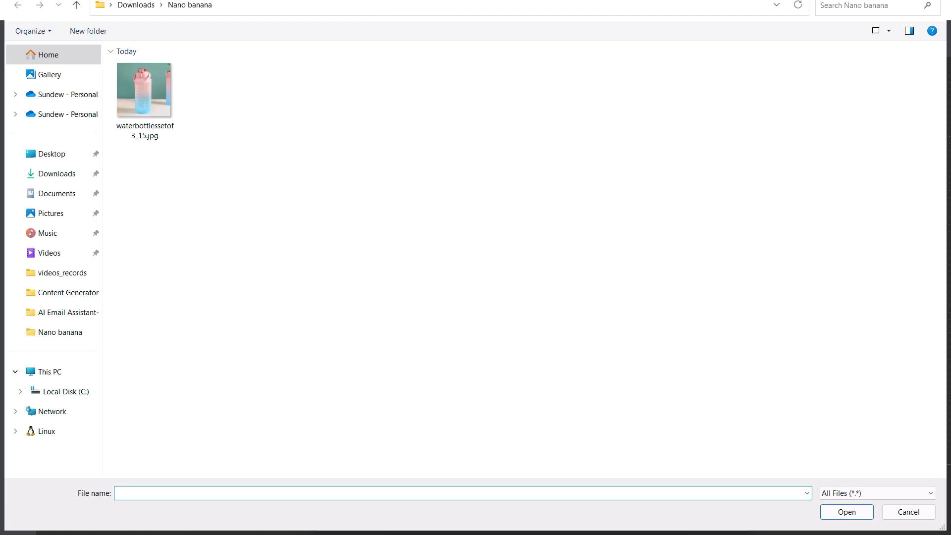
{"action": "double_click", "coordinate": [144, 95]}
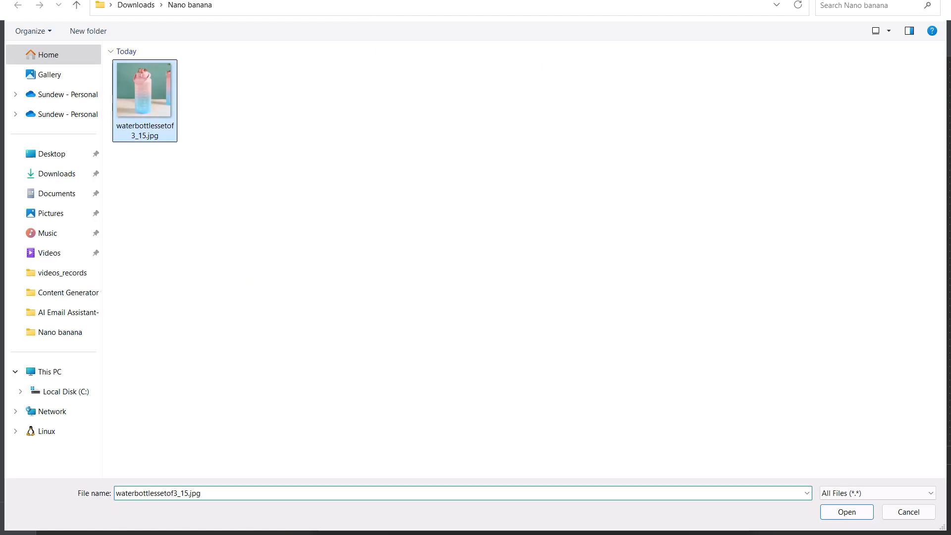
Remove the opening quotation mark from the image description and check the sentence about the sporty person.
{"action": "left_click_drag", "start_coordinate": [448, 128], "coordinate": [430, 128]}
{"action": "left_click", "coordinate": [452, 127]}
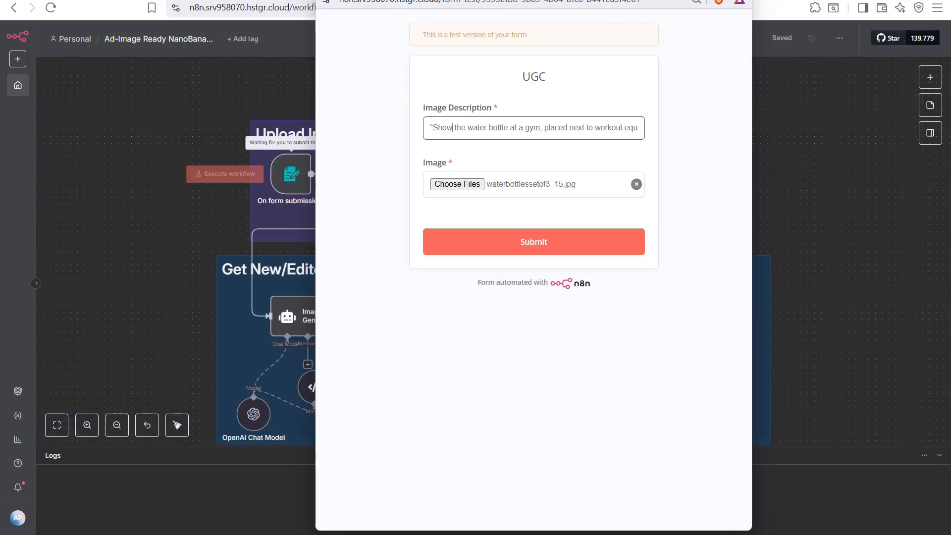
{"action": "key", "text": "BackSpace"}
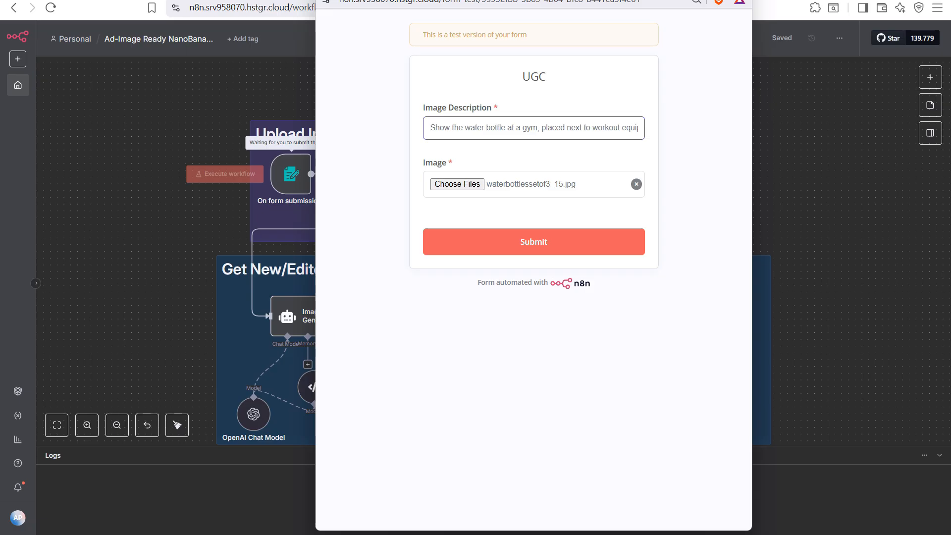
{"action": "left_click_drag", "start_coordinate": [541, 127], "coordinate": [630, 128]}
{"action": "left_click", "coordinate": [537, 128]}
{"action": "left_click", "coordinate": [587, 128]}
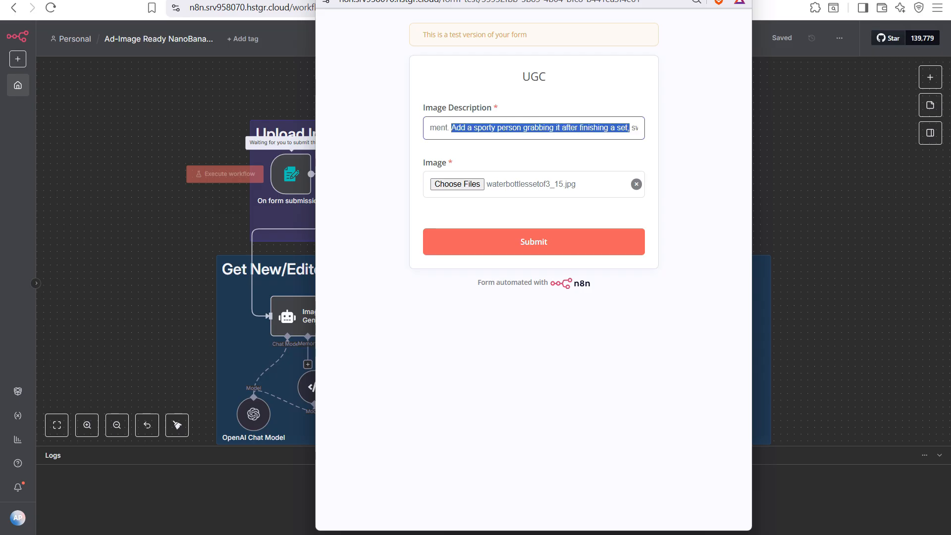
{"action": "left_click", "coordinate": [519, 128]}
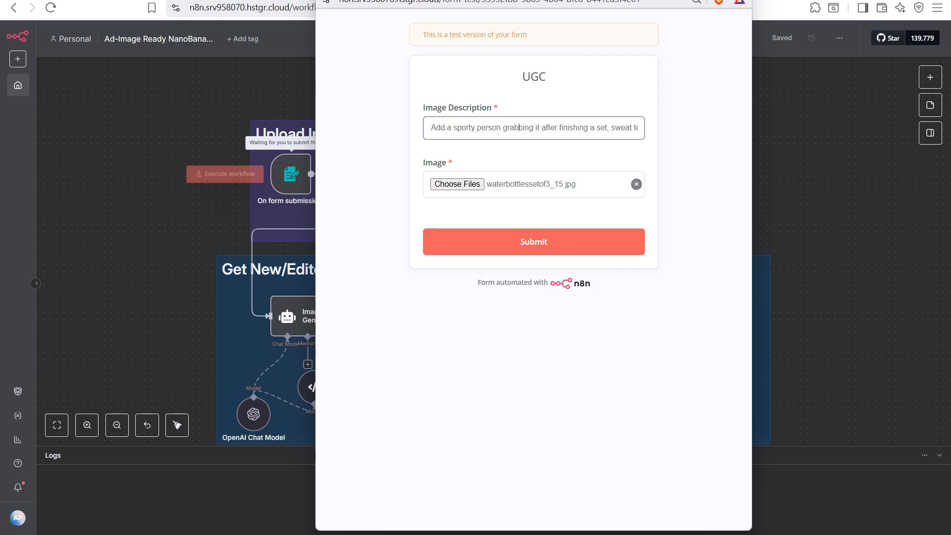
End the description with "Make it look like a UGC-style fitness shot, with high energy and a 'post-workout refresh' vibe." and submit the form.
{"action": "left_click_drag", "start_coordinate": [548, 128], "coordinate": [642, 129]}
{"action": "key", "text": "ctrl+z"}
{"action": "key", "text": "End"}
{"action": "type", "text": "Make it "}
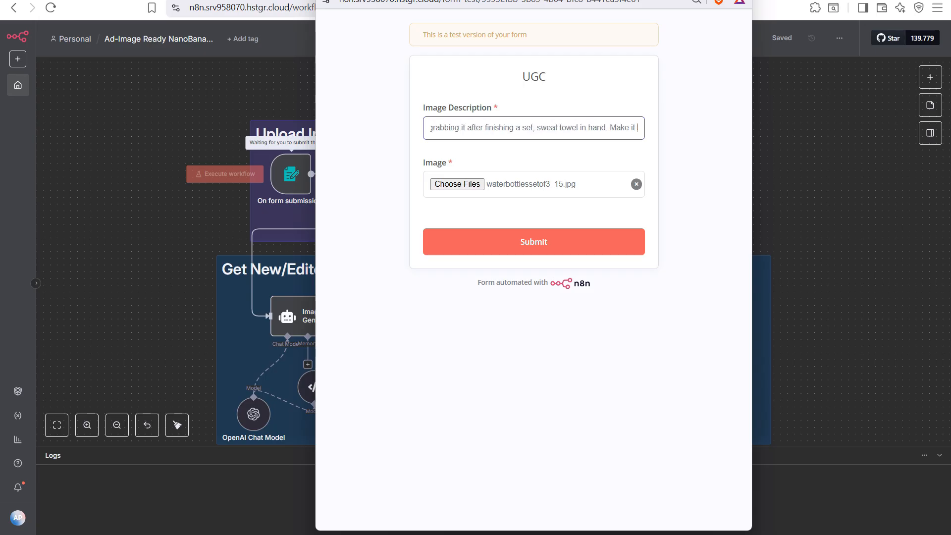
{"action": "type", "text": "look like a UGC-style"}
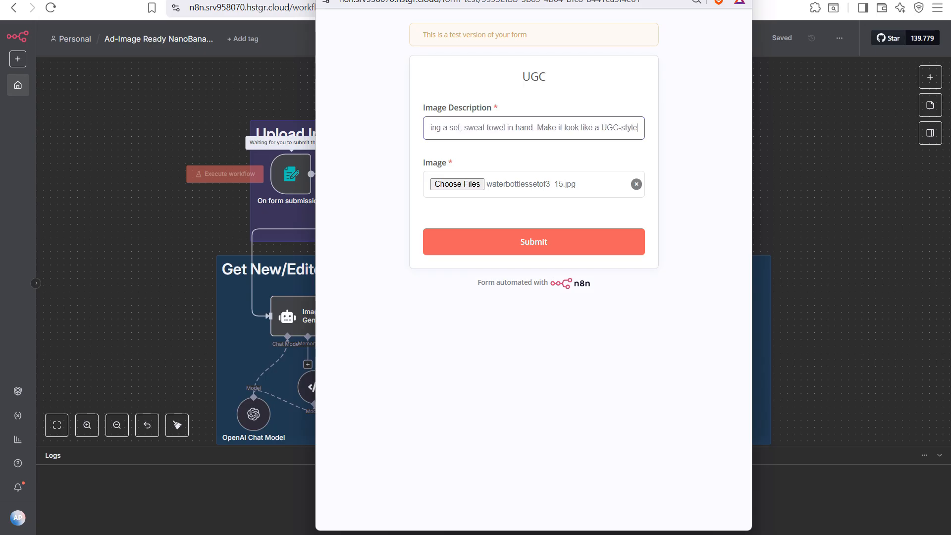
{"action": "type", "text": " fitness shot, with high en"}
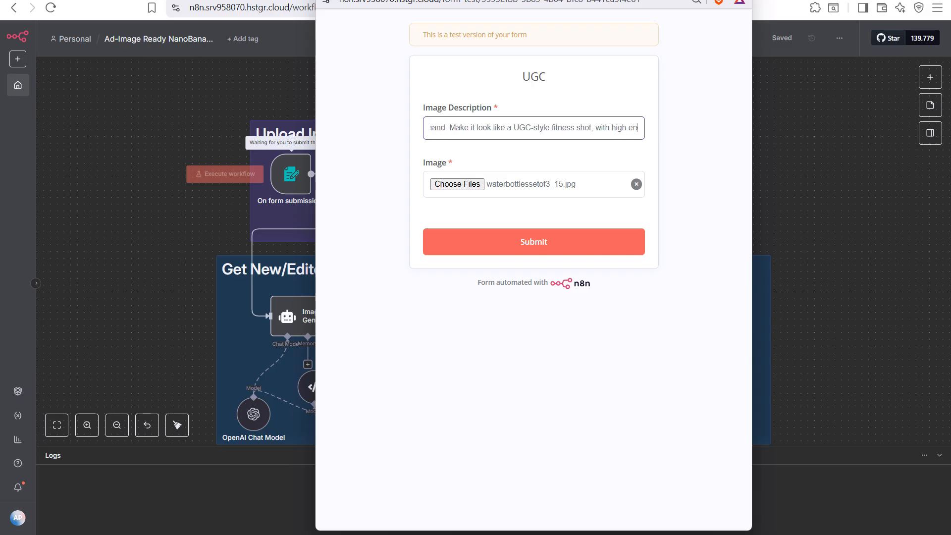
{"action": "type", "text": "ergy and a 'post-workout refresh' vibe."}
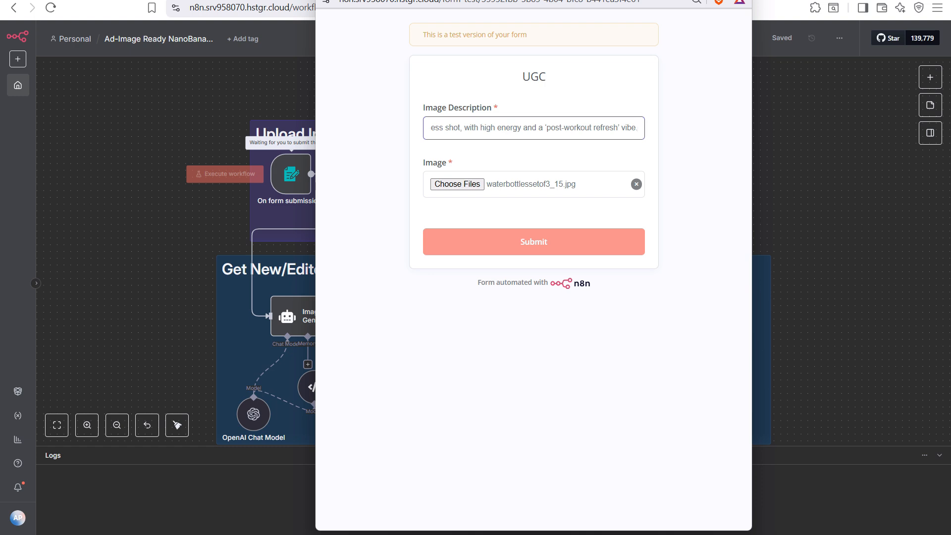
{"action": "left_click", "coordinate": [533, 242]}
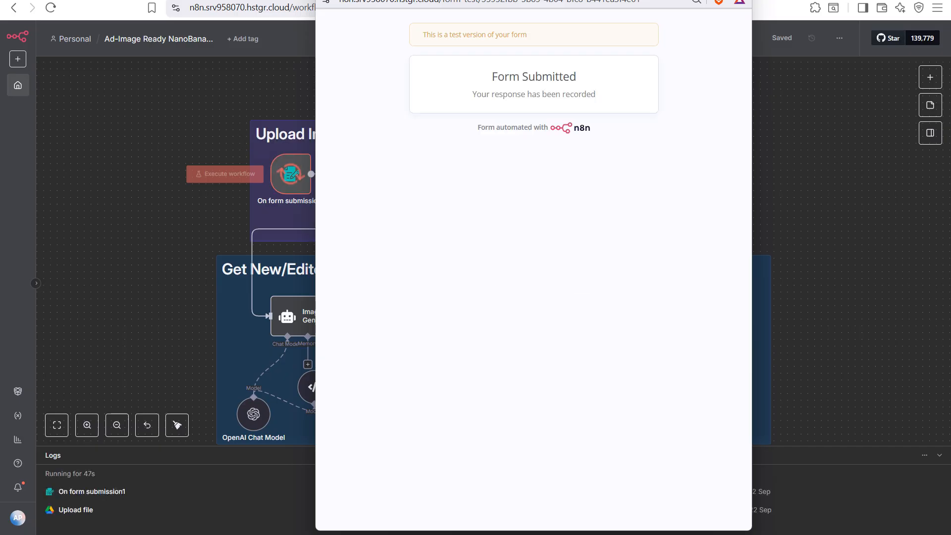
Close the submitted form, switch to Google Drive and open the newest file.png from the reloaded nano banana folder.
{"action": "key", "text": "ctrl+w"}
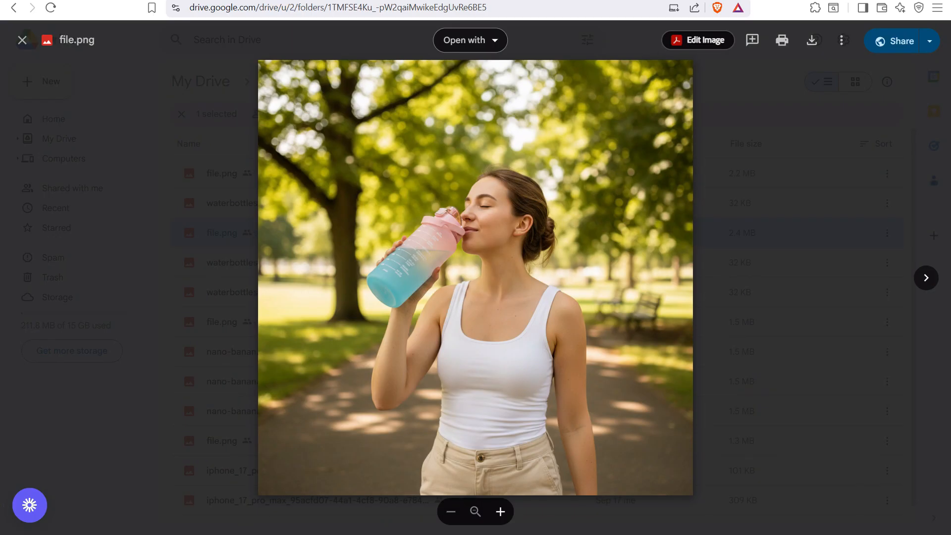
{"action": "key", "text": "Escape"}
{"action": "key", "text": "ctrl+l"}
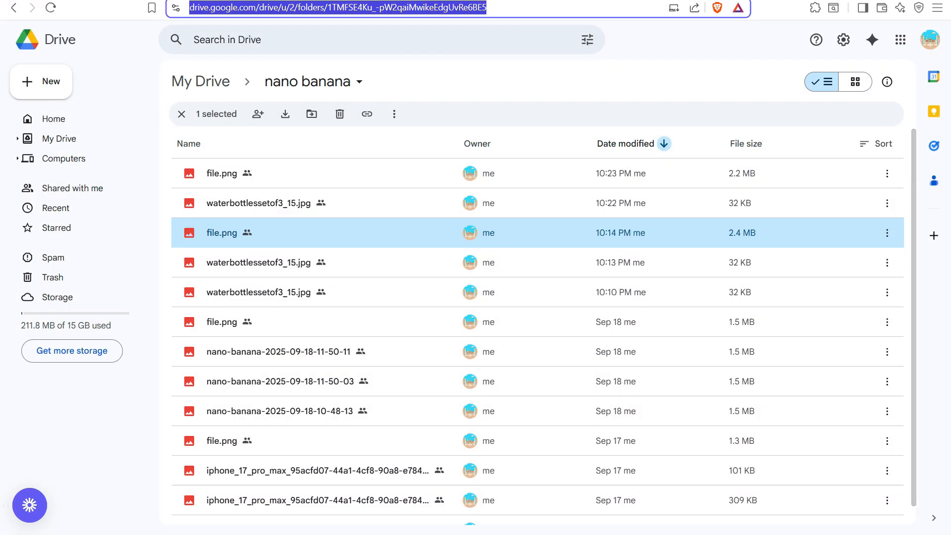
{"action": "key", "text": "Return"}
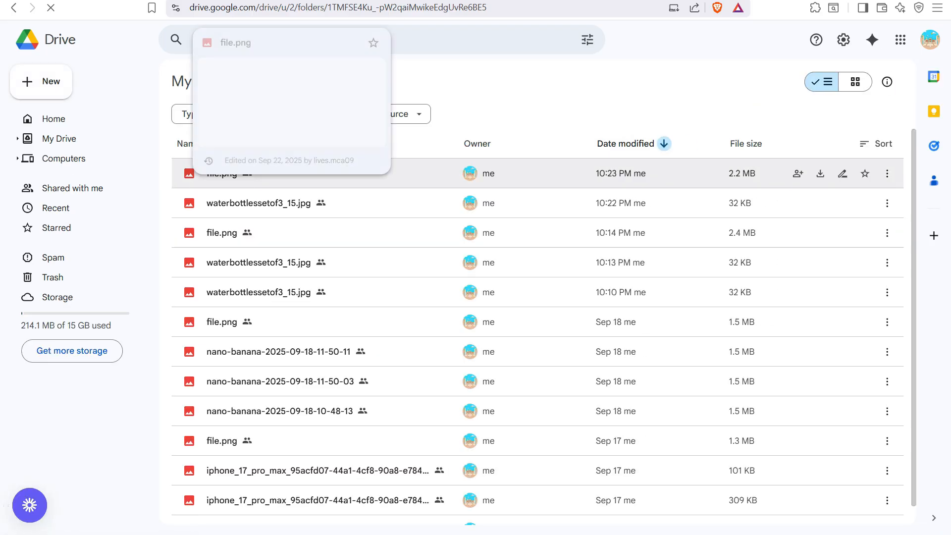
{"action": "double_click", "coordinate": [191, 174]}
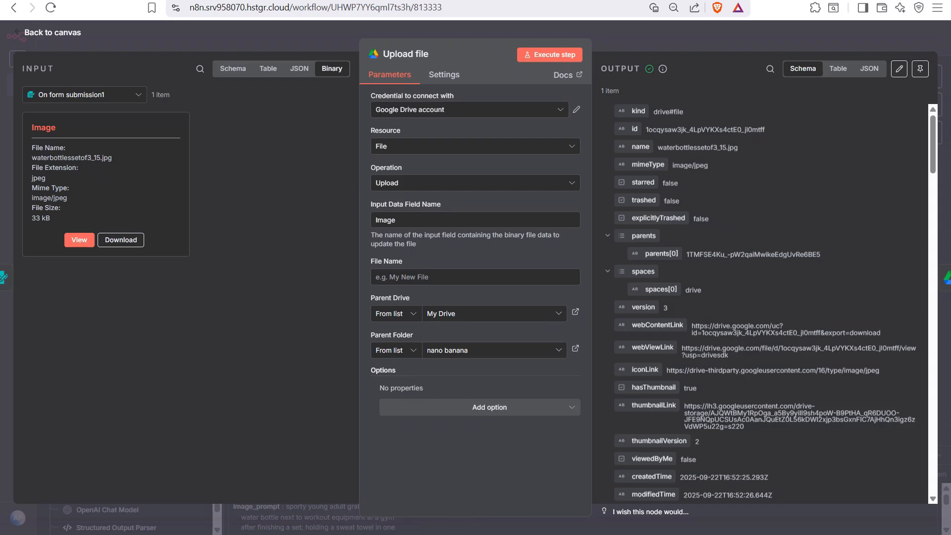
In the Upload file node, preview the submitted image and examine the form input schema and the webViewLink output.
{"action": "left_click", "coordinate": [79, 240]}
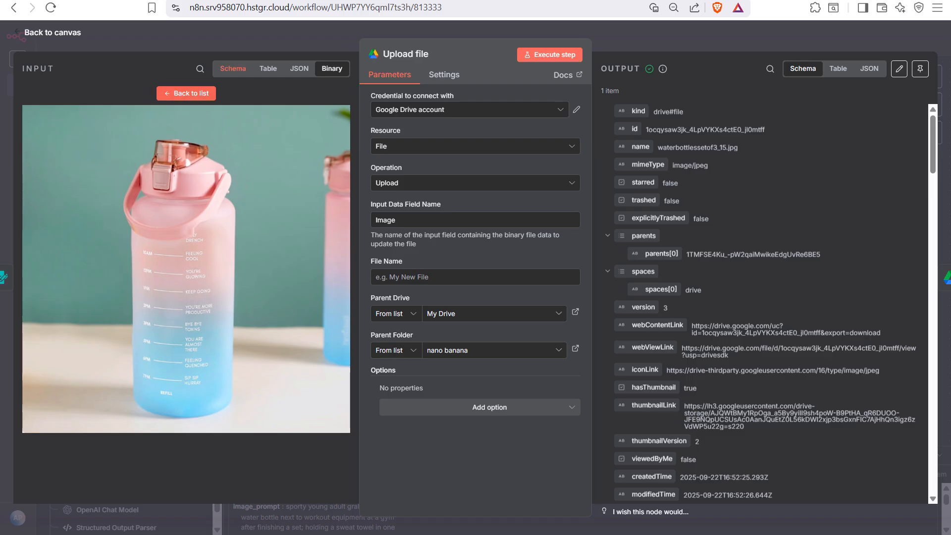
{"action": "left_click", "coordinate": [233, 68]}
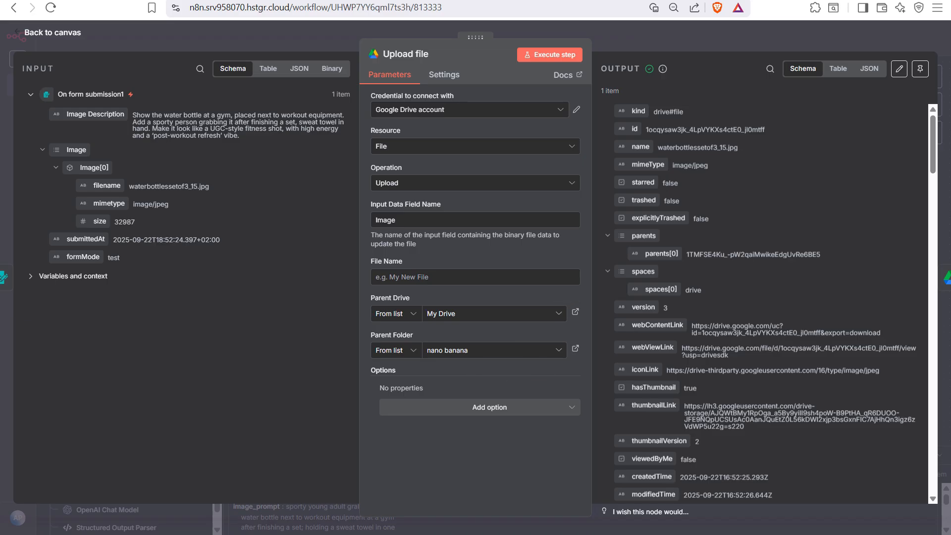
{"action": "scroll", "coordinate": [762, 297], "scroll_direction": "down", "scroll_amount": 3}
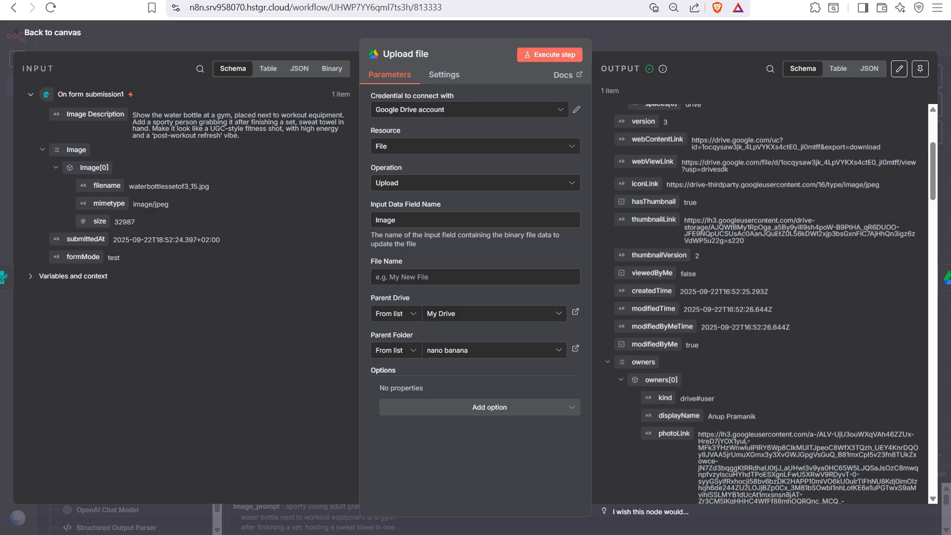
{"action": "scroll", "coordinate": [765, 304], "scroll_direction": "up", "scroll_amount": 2}
{"action": "left_click_drag", "start_coordinate": [692, 264], "coordinate": [727, 271]}
{"action": "triple_click", "coordinate": [732, 287]}
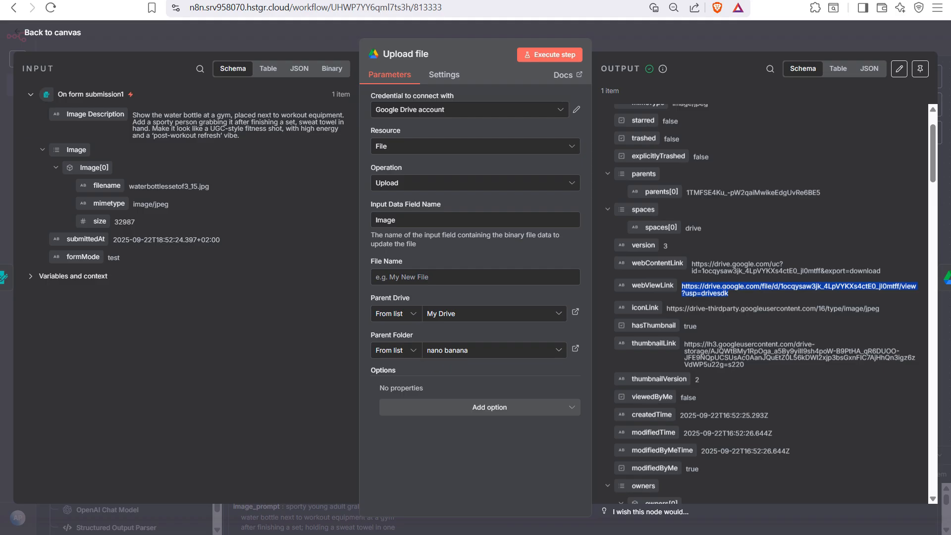
{"action": "scroll", "coordinate": [765, 304], "scroll_direction": "down", "scroll_amount": 2}
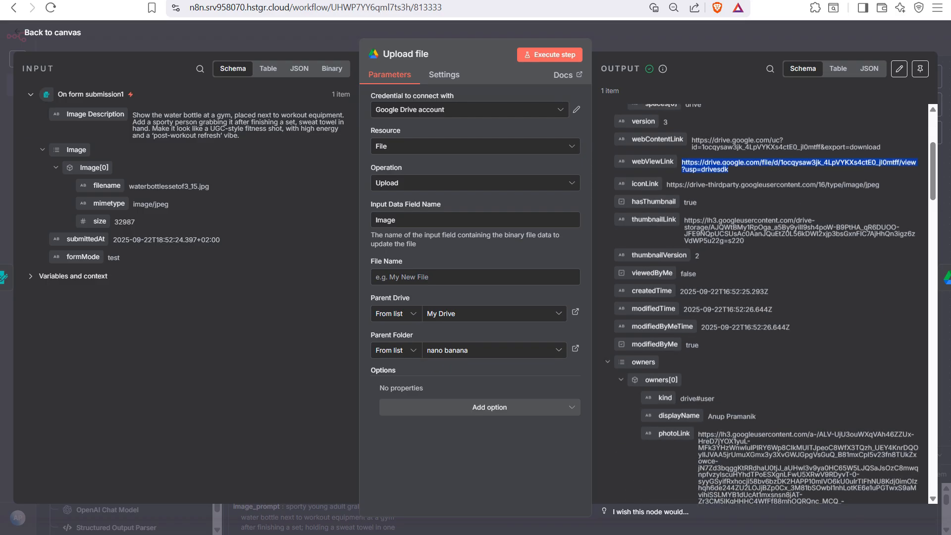
{"action": "left_click", "coordinate": [448, 525]}
From the Download file node, open the webViewLink address in a new tab and preview the node's downloaded image.
{"action": "left_click", "coordinate": [486, 174]}
{"action": "double_click", "coordinate": [487, 174]}
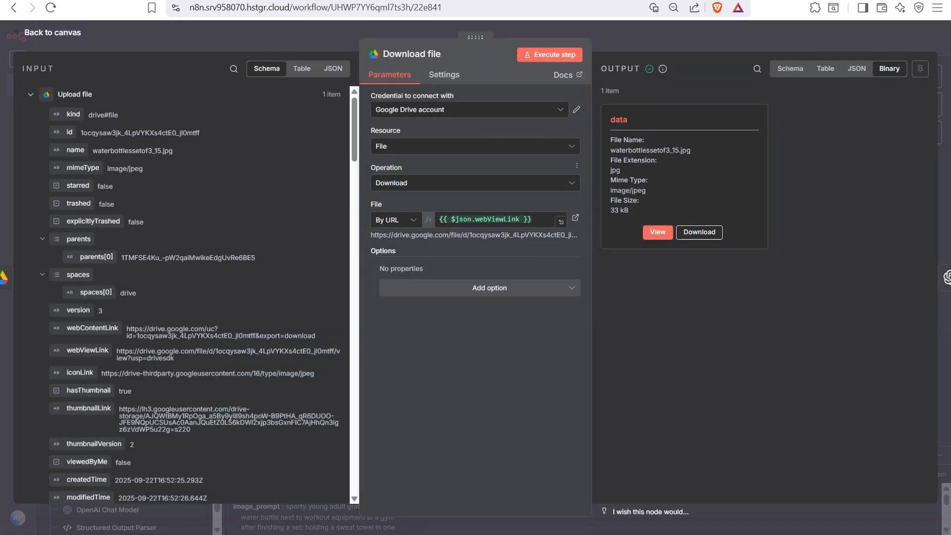
{"action": "scroll", "coordinate": [181, 297], "scroll_direction": "down", "scroll_amount": 2}
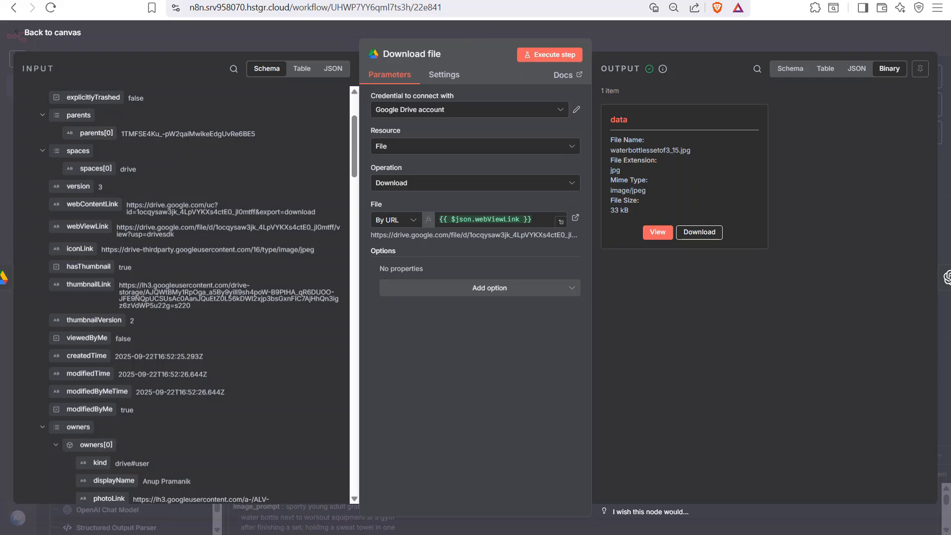
{"action": "left_click_drag", "start_coordinate": [117, 227], "coordinate": [175, 235]}
{"action": "key", "text": "ctrl+c"}
{"action": "key", "text": "ctrl+t"}
{"action": "key", "text": "ctrl+v"}
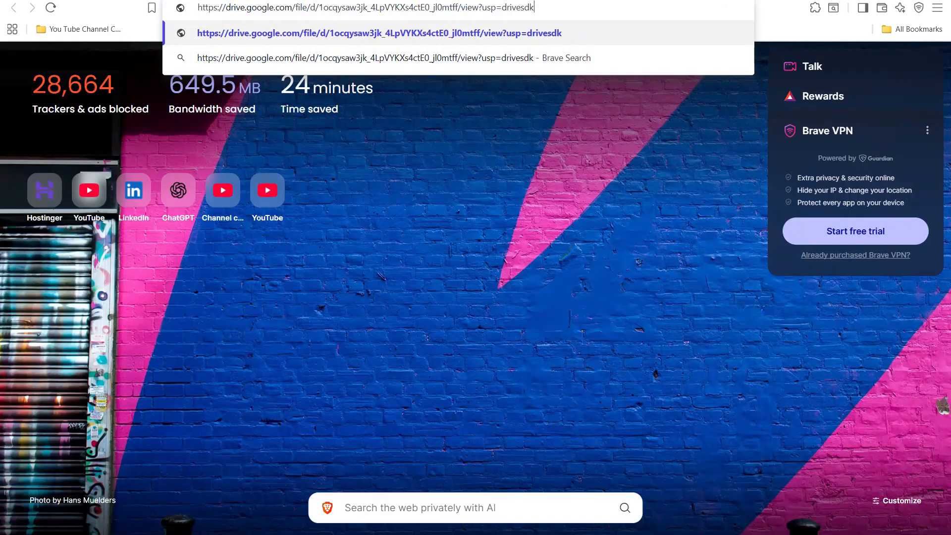
{"action": "key", "text": "Return"}
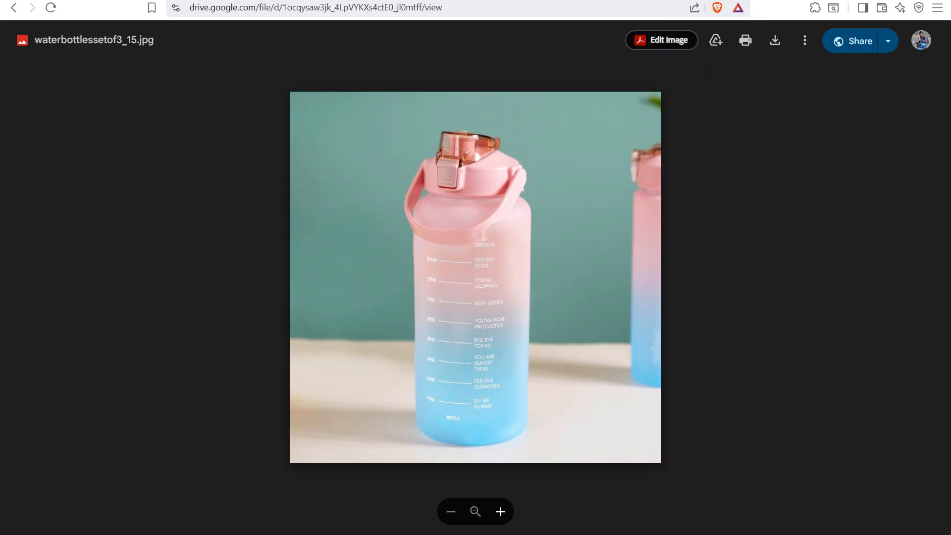
{"action": "key", "text": "ctrl+w"}
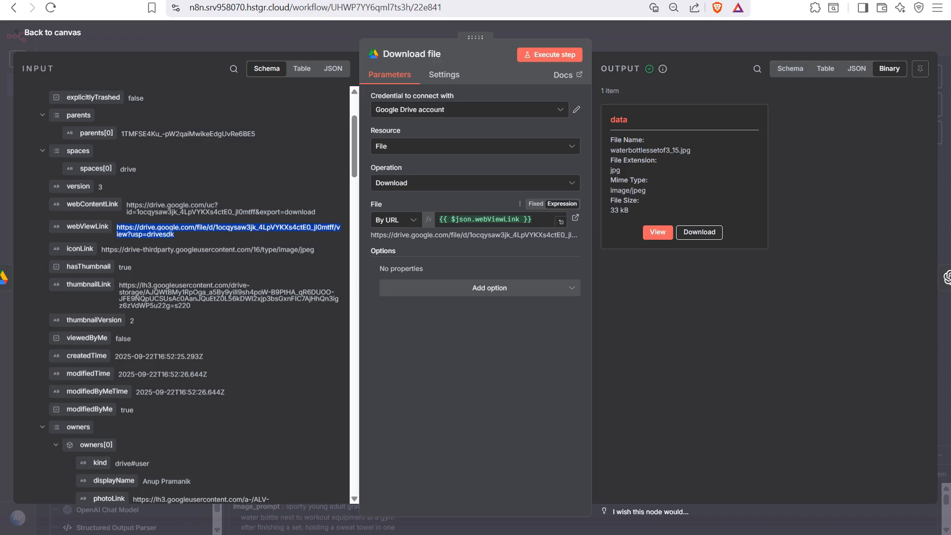
{"action": "left_click", "coordinate": [658, 232]}
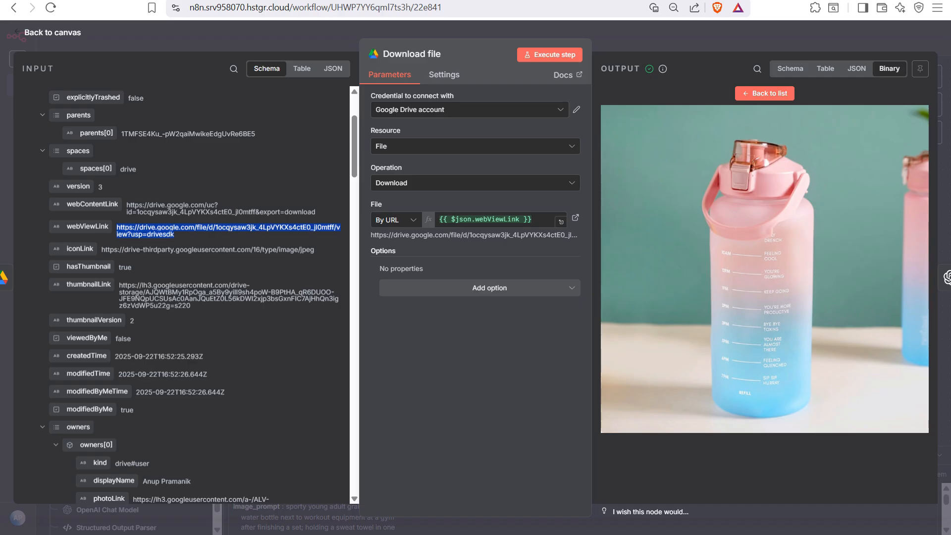
{"action": "key", "text": "Escape"}
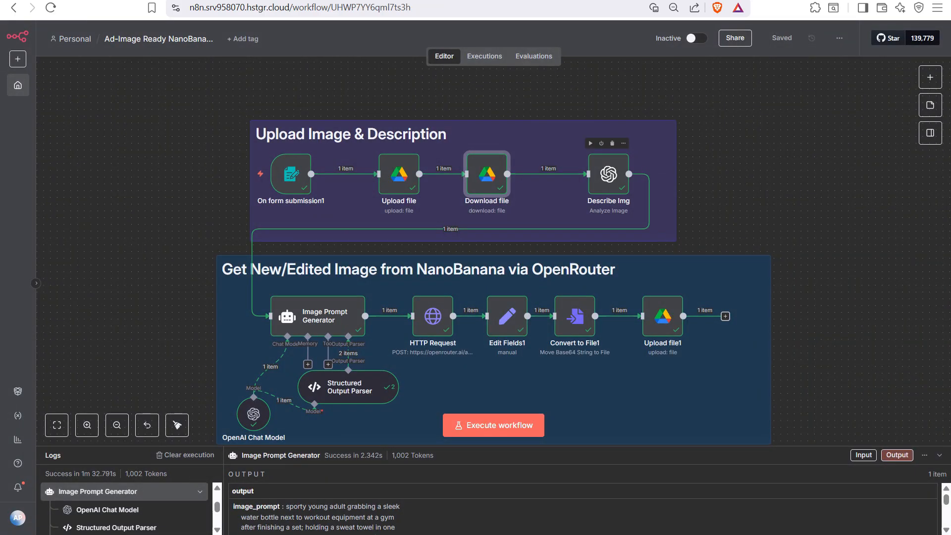
Open the Describe Img node and read its full Text Input prompt in the expanded expression editor.
{"action": "double_click", "coordinate": [608, 174]}
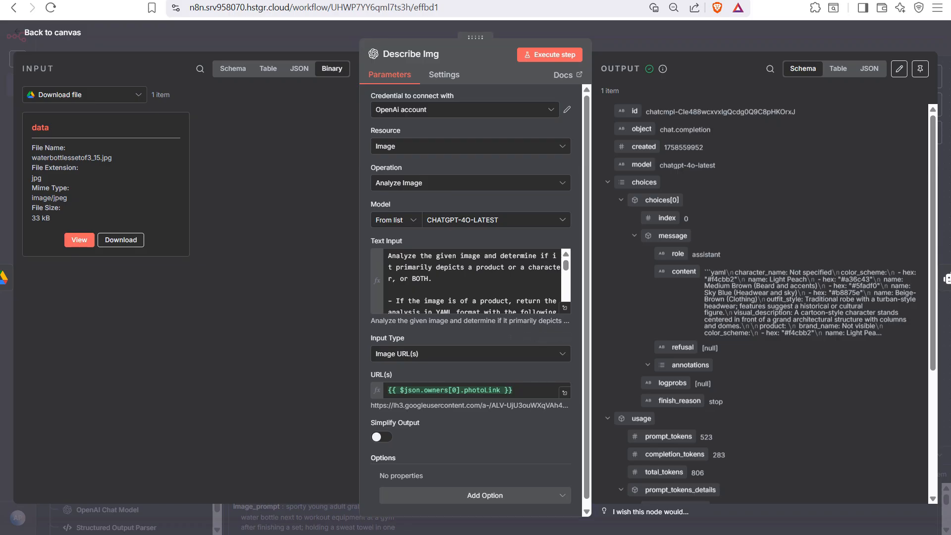
{"action": "left_click", "coordinate": [520, 390]}
{"action": "double_click", "coordinate": [380, 204]}
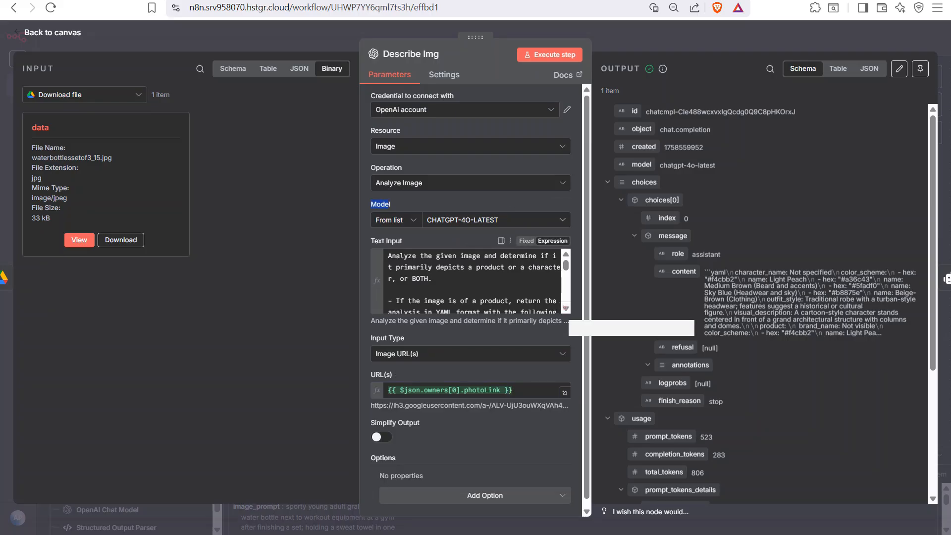
{"action": "left_click", "coordinate": [564, 308]}
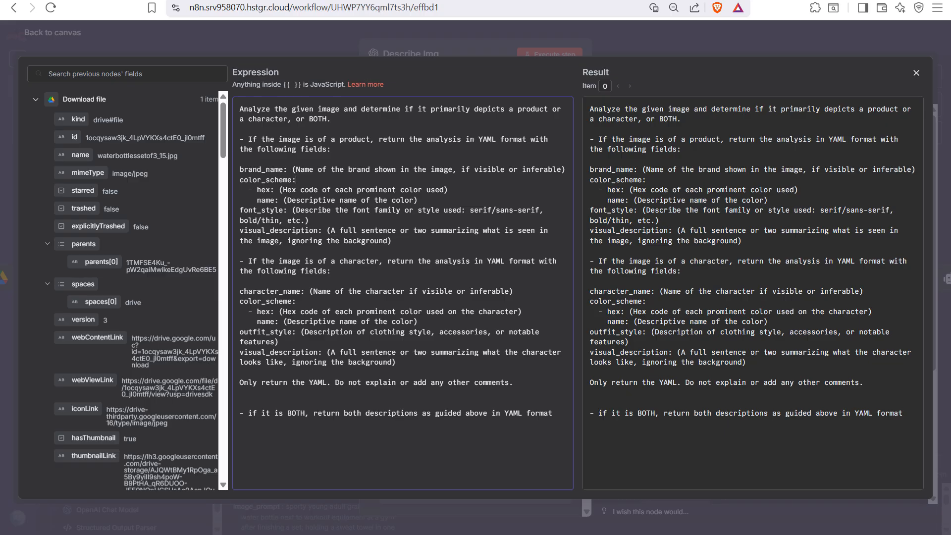
{"action": "key", "text": "ctrl+a"}
{"action": "left_click", "coordinate": [240, 250]}
{"action": "left_click", "coordinate": [916, 73]}
Examine the Describe Img node's URL(s) expression and locate the matching owners[0] photoLink field in its input schema.
{"action": "scroll", "coordinate": [470, 278], "scroll_direction": "down", "scroll_amount": 3}
{"action": "scroll", "coordinate": [471, 341], "scroll_direction": "down", "scroll_amount": 1}
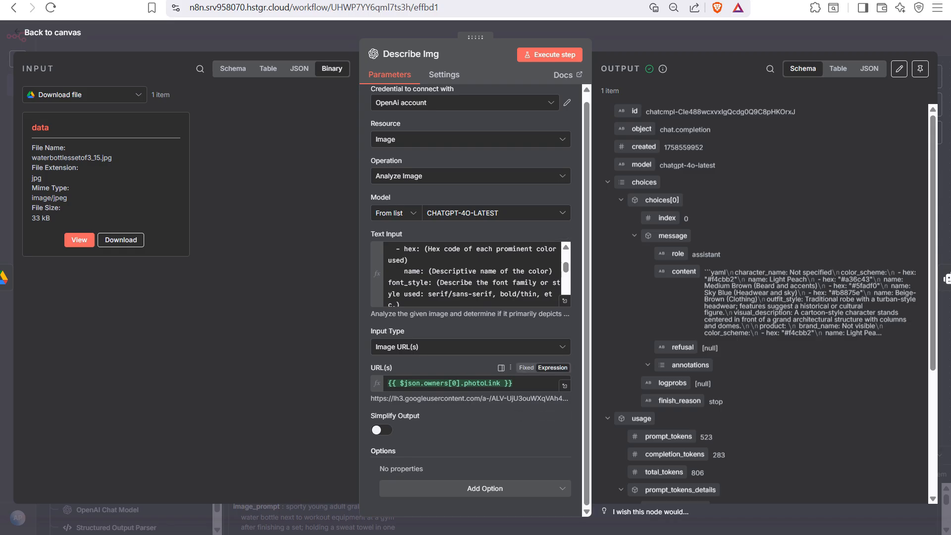
{"action": "left_click", "coordinate": [435, 382]}
{"action": "left_click", "coordinate": [232, 68]}
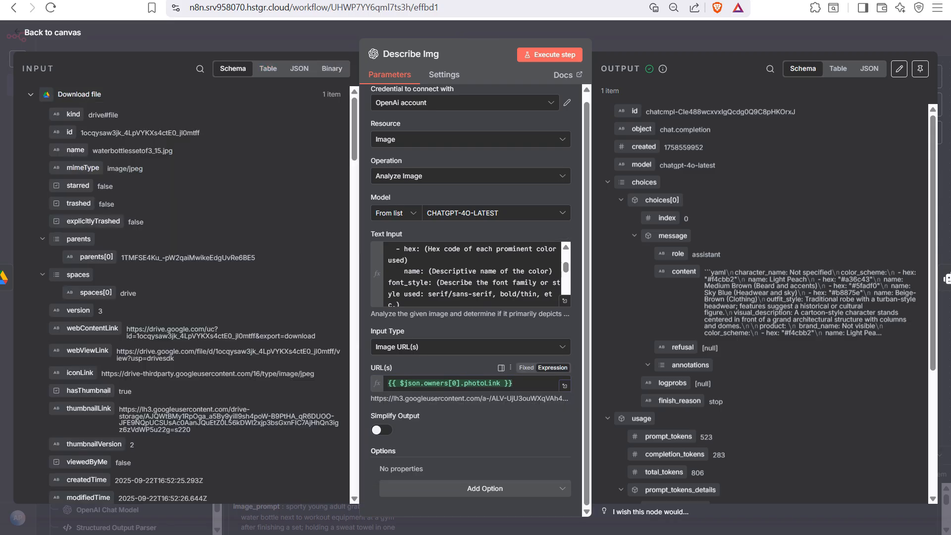
{"action": "scroll", "coordinate": [84, 223], "scroll_direction": "down", "scroll_amount": 5}
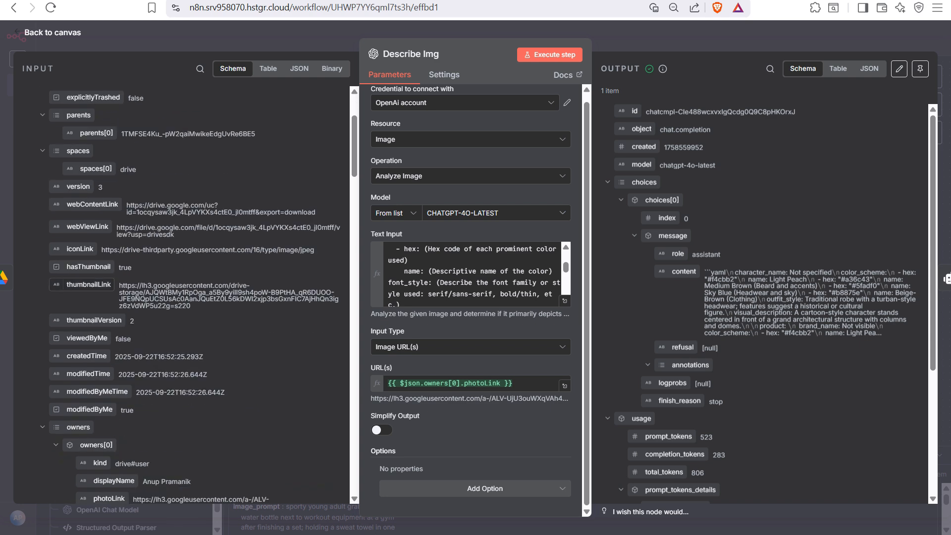
{"action": "scroll", "coordinate": [198, 297], "scroll_direction": "down", "scroll_amount": 3}
{"action": "scroll", "coordinate": [198, 297], "scroll_direction": "up", "scroll_amount": 8}
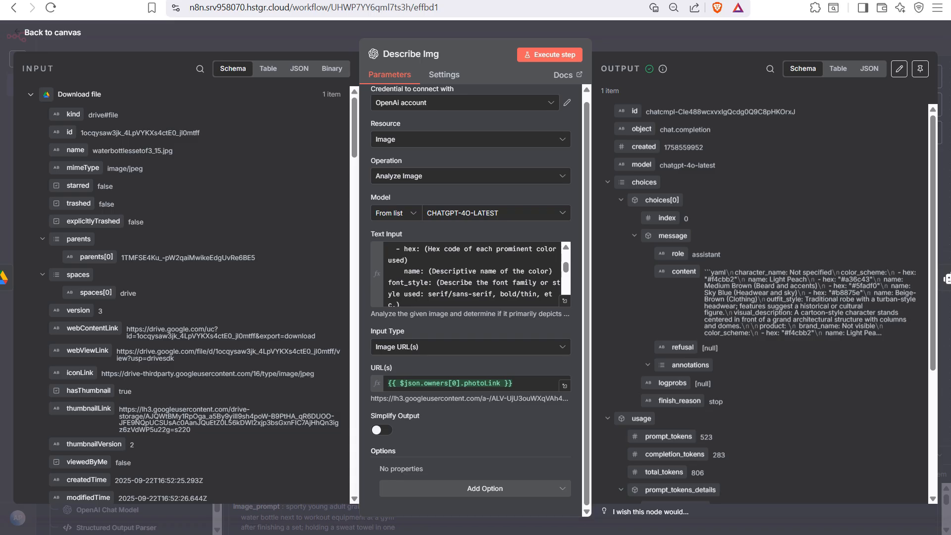
{"action": "scroll", "coordinate": [181, 297], "scroll_direction": "down", "scroll_amount": 10}
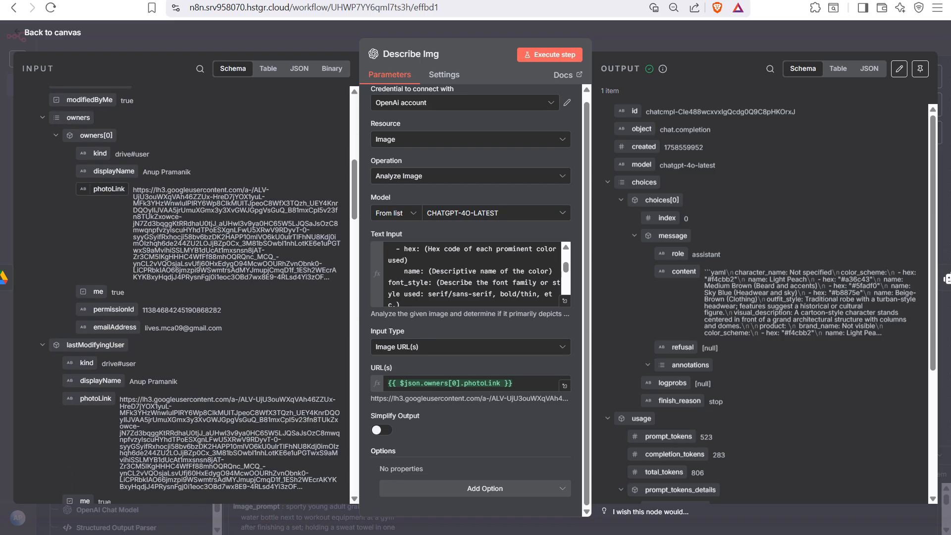
{"action": "mouse_move", "coordinate": [109, 189]}
{"action": "left_mouse_down"}
{"action": "mouse_move", "coordinate": [334, 295]}
{"action": "mouse_move", "coordinate": [580, 385]}
{"action": "mouse_move", "coordinate": [396, 320]}
{"action": "mouse_move", "coordinate": [110, 184]}
{"action": "left_mouse_up"}
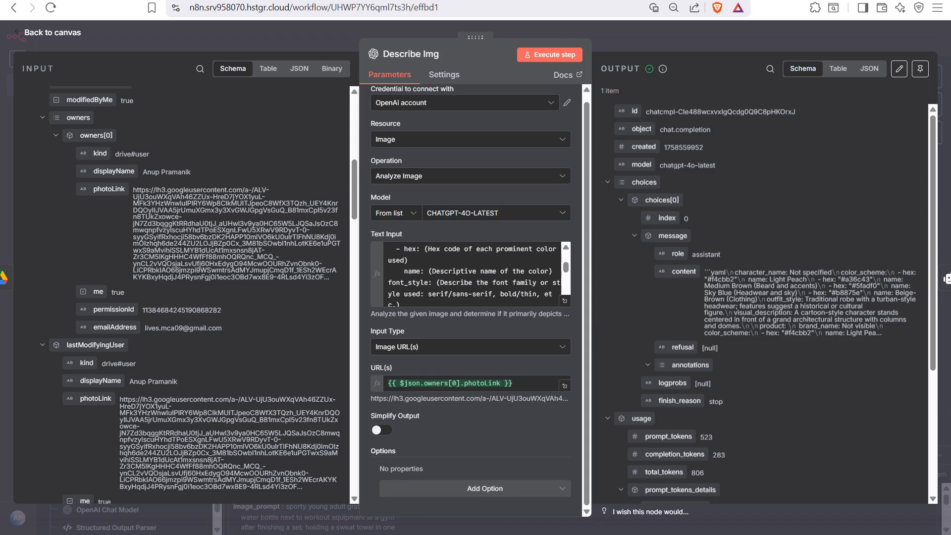
{"action": "key", "text": "Escape"}
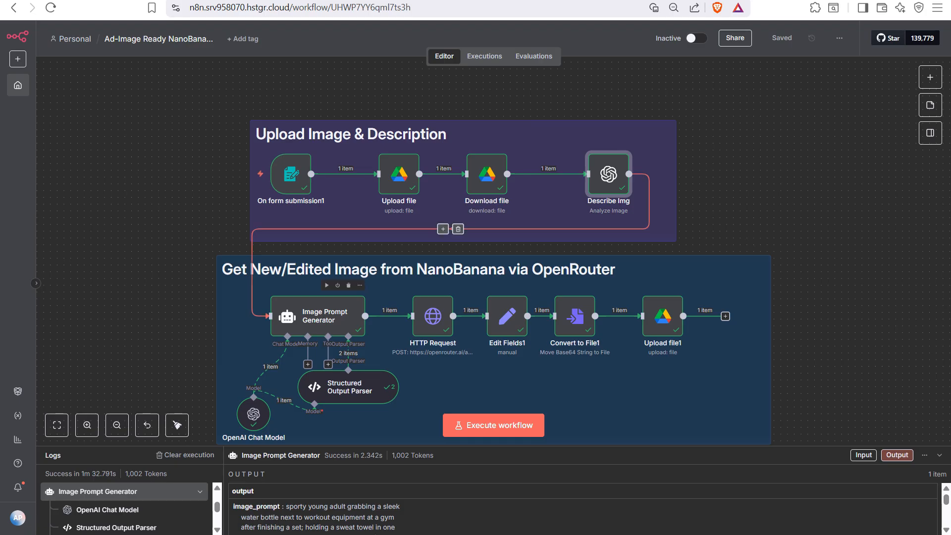
Try adding an AI Agent node after Describe Img and delete it from the canvas.
{"action": "scroll", "coordinate": [451, 229], "scroll_direction": "down", "scroll_amount": 2}
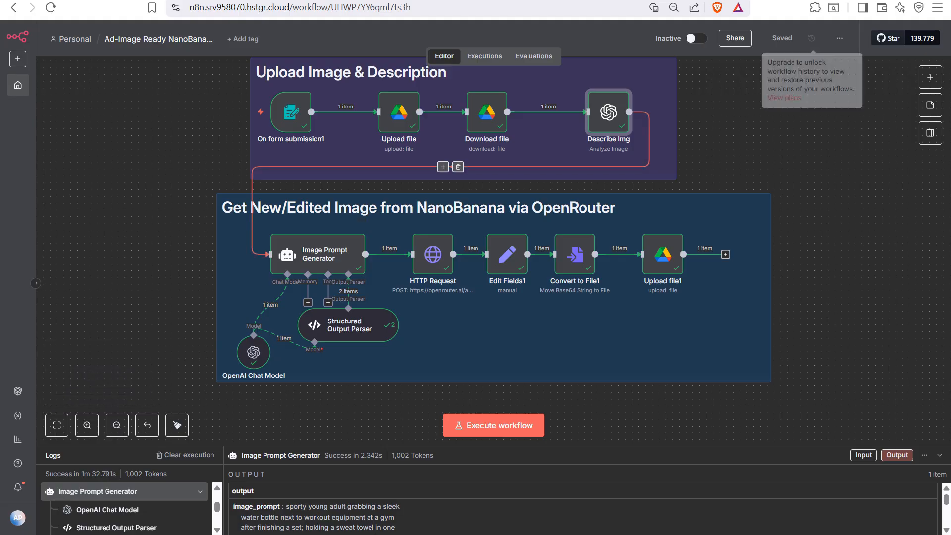
{"action": "left_click", "coordinate": [929, 77]}
{"action": "type", "text": "ai"}
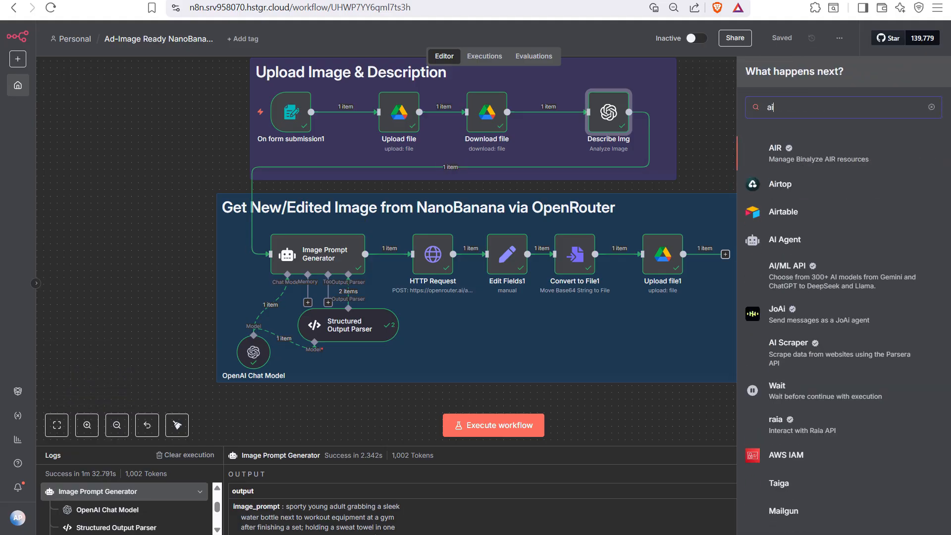
{"action": "type", "text": " ag"}
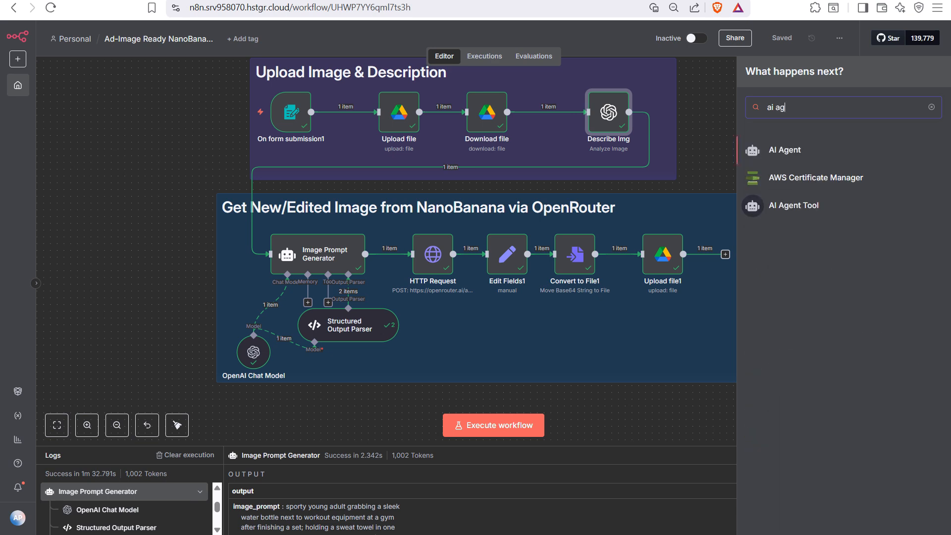
{"action": "key", "text": "Return"}
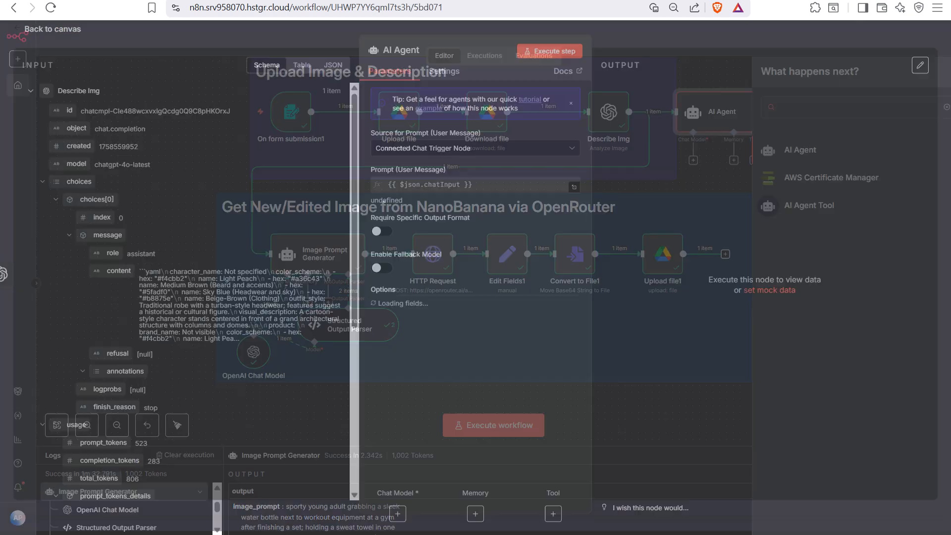
{"action": "key", "text": "Escape"}
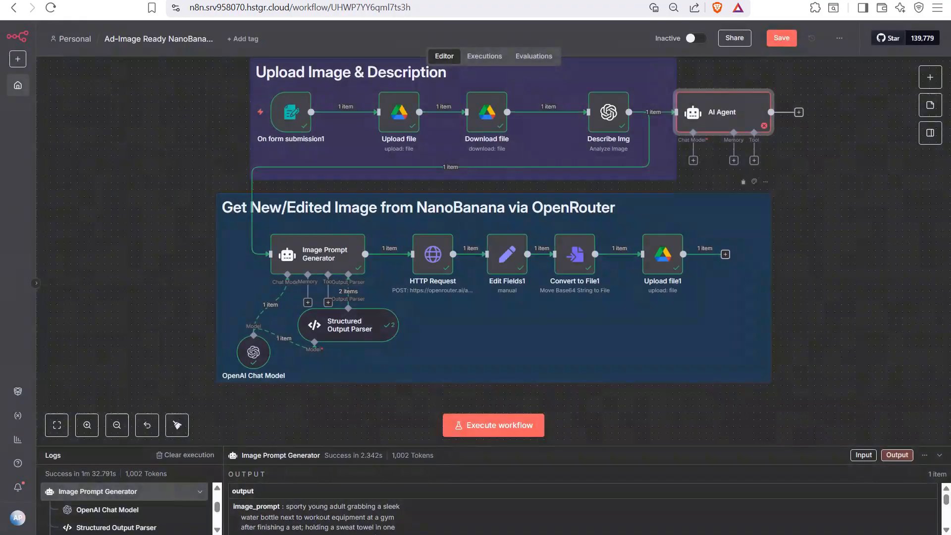
{"action": "left_click_drag", "start_coordinate": [723, 113], "coordinate": [790, 154]}
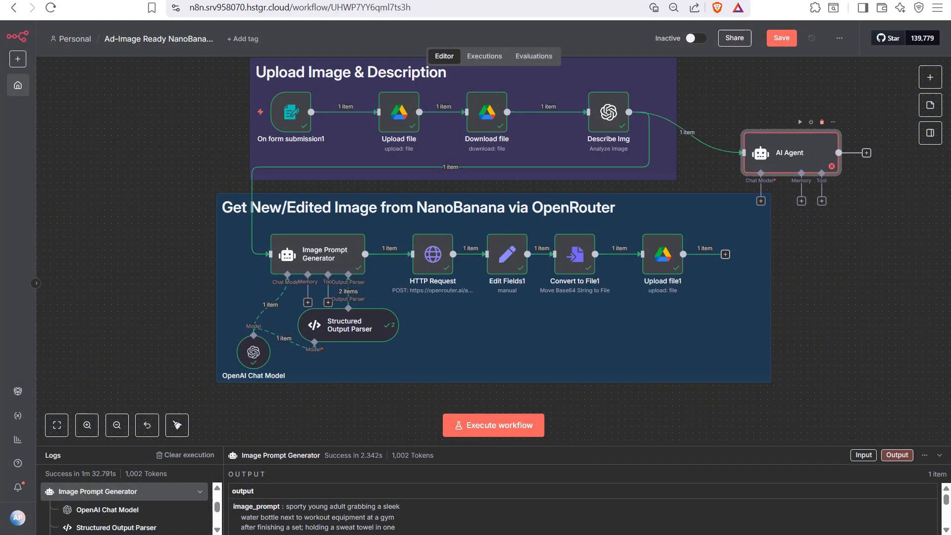
{"action": "key", "text": "Delete"}
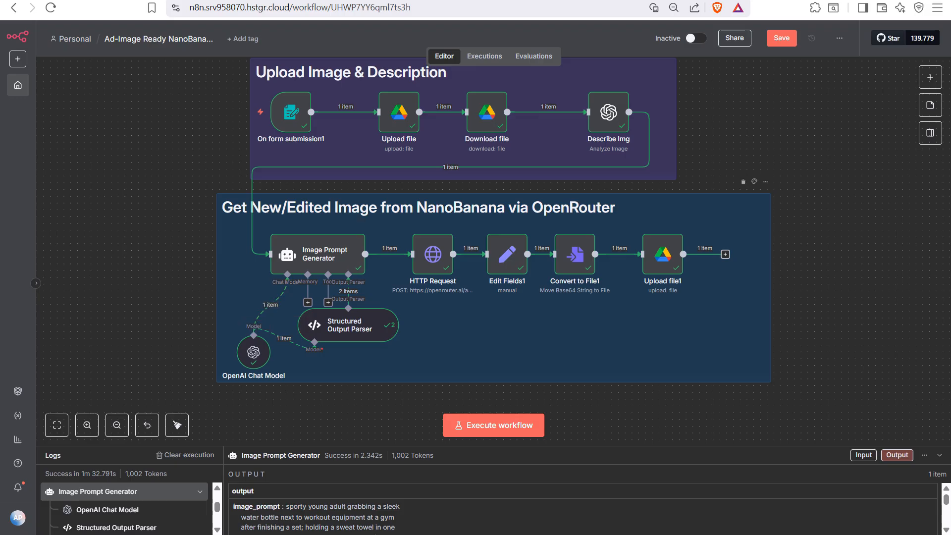
Shift the Structured Output Parser node slightly on the canvas and open its settings.
{"action": "left_click_drag", "start_coordinate": [346, 329], "coordinate": [360, 336]}
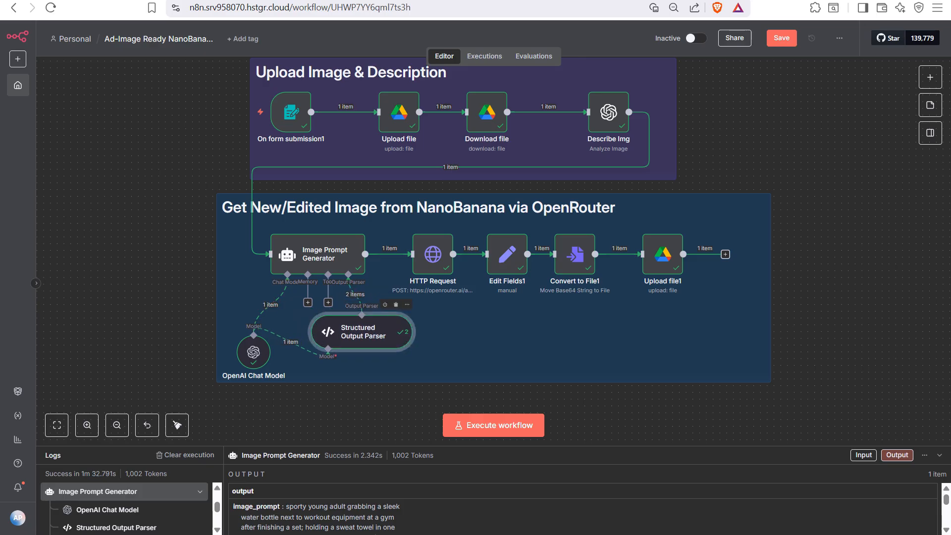
{"action": "double_click", "coordinate": [361, 335]}
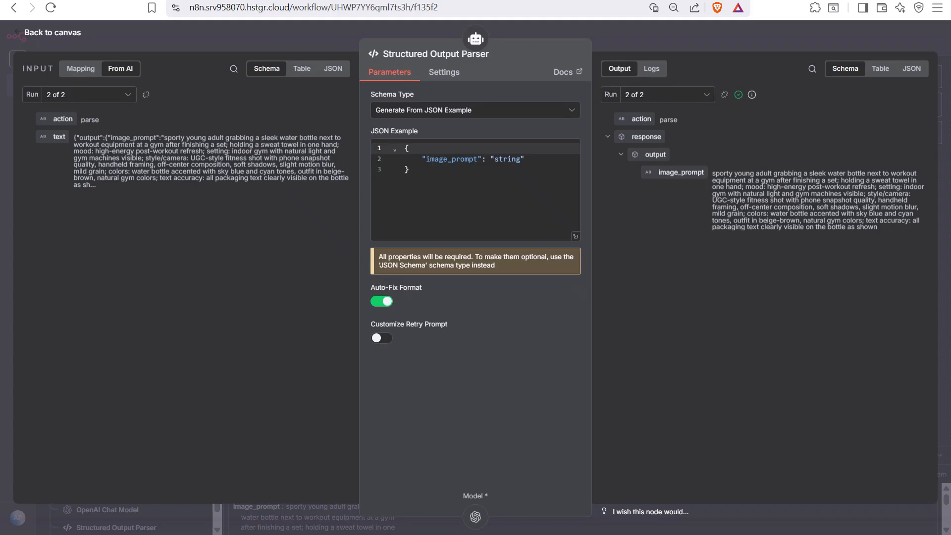
Open the Image Prompt Generator node and read its full user message prompt, including the image description and Describe Img expressions, in the expanded editor.
{"action": "key", "text": "Escape"}
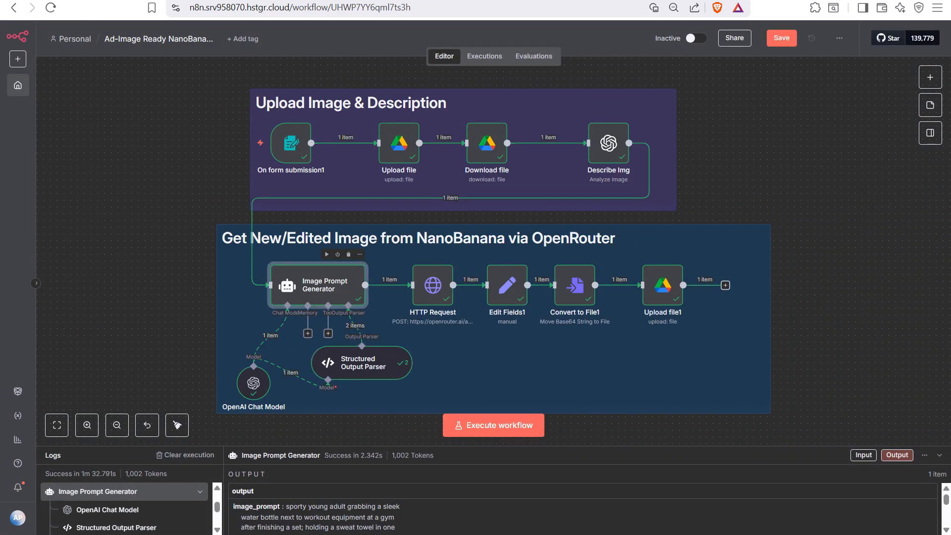
{"action": "key", "text": "Return"}
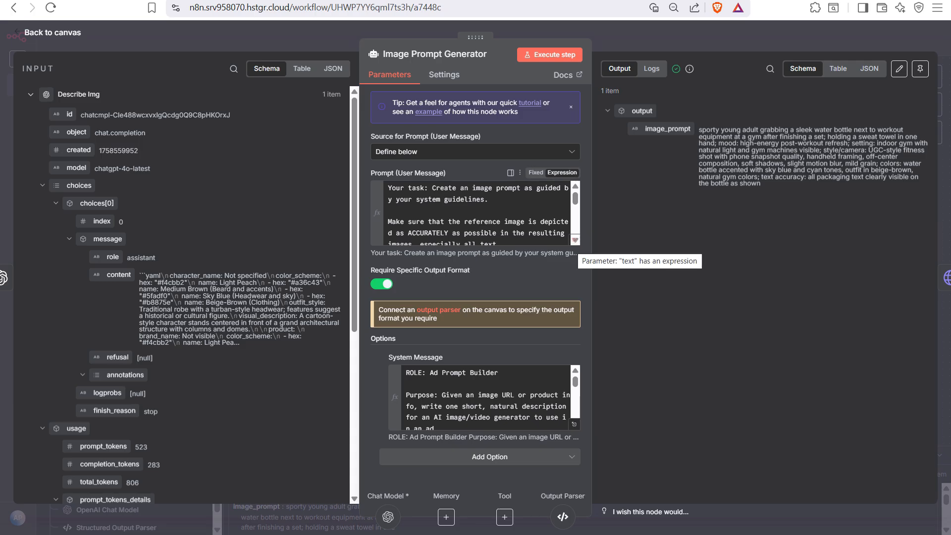
{"action": "left_click", "coordinate": [574, 240]}
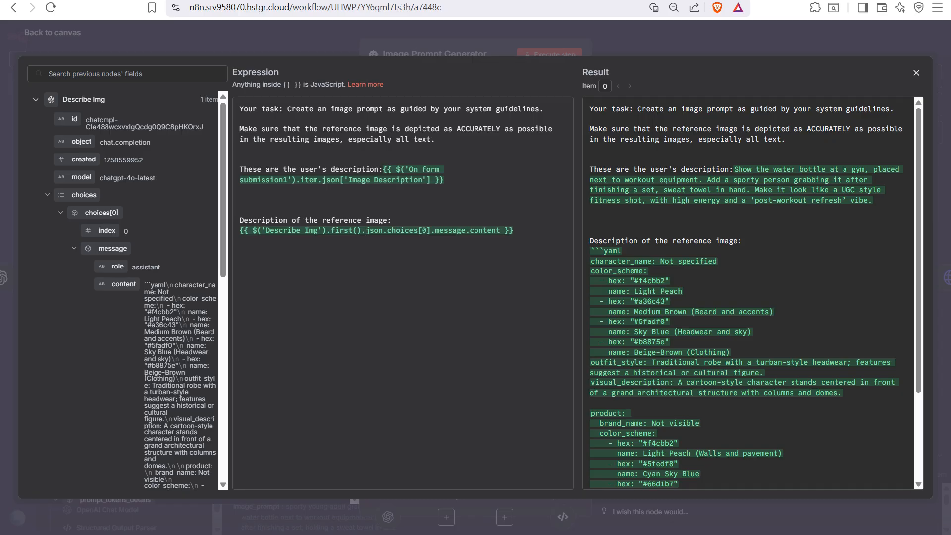
{"action": "left_click_drag", "start_coordinate": [444, 181], "coordinate": [248, 170]}
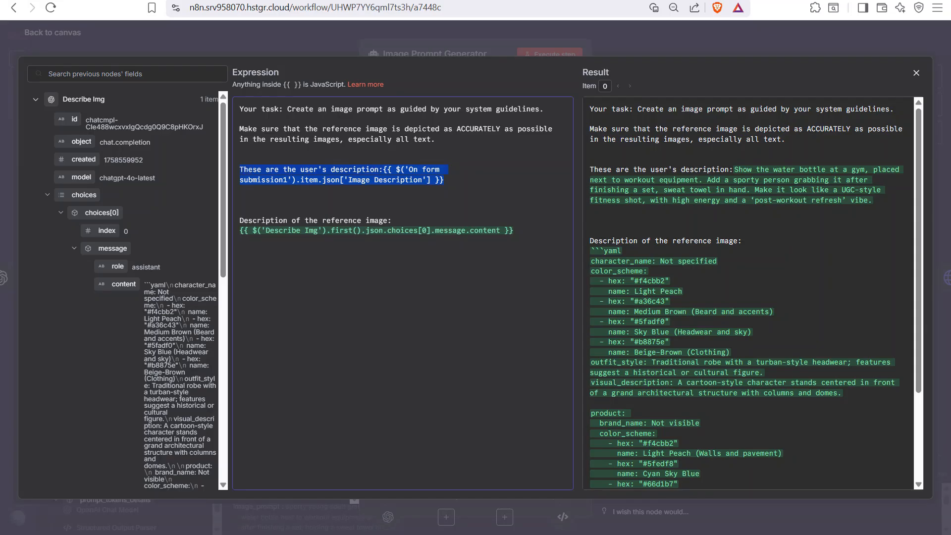
{"action": "left_click", "coordinate": [347, 200]}
{"action": "left_click_drag", "start_coordinate": [514, 230], "coordinate": [434, 231]}
{"action": "left_click", "coordinate": [434, 231]}
{"action": "left_click_drag", "start_coordinate": [513, 231], "coordinate": [239, 230]}
{"action": "scroll", "coordinate": [748, 297], "scroll_direction": "down", "scroll_amount": 3}
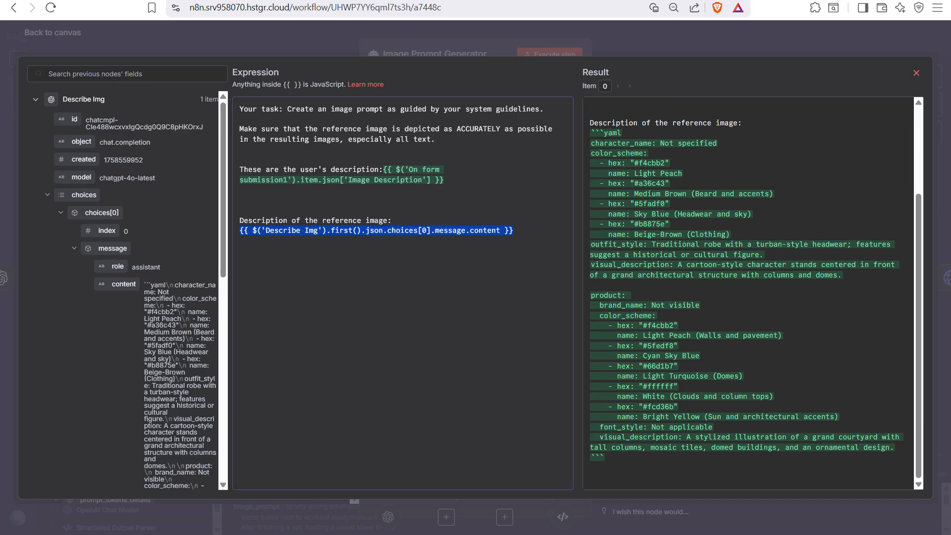
{"action": "left_click", "coordinate": [915, 73]}
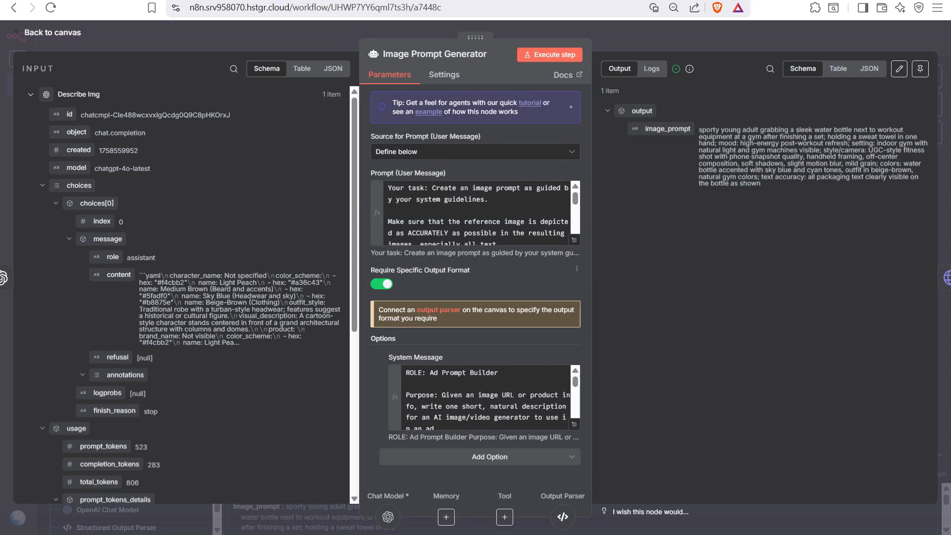
Read the Image Prompt Generator's full System Message in the expanded expression editor and return to the canvas.
{"action": "scroll", "coordinate": [485, 396], "scroll_direction": "down", "scroll_amount": 5}
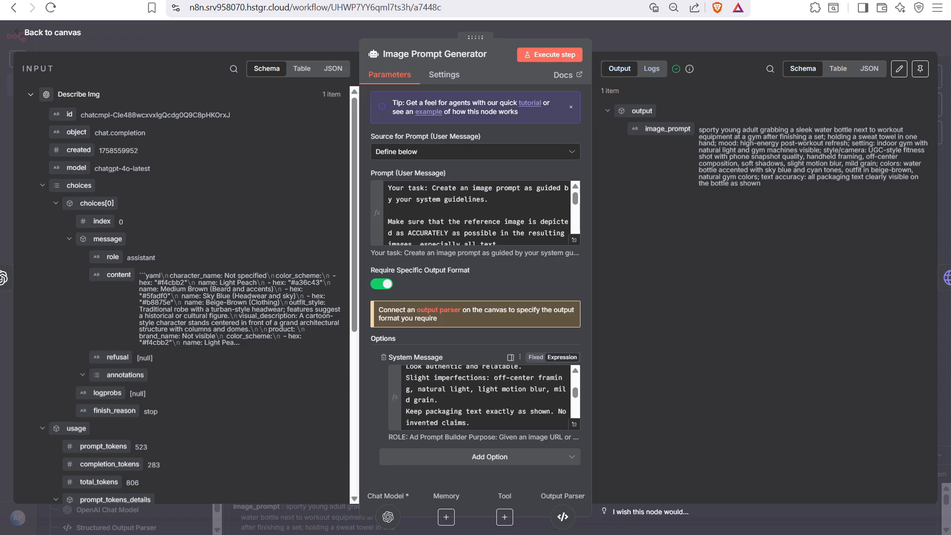
{"action": "left_click", "coordinate": [574, 424]}
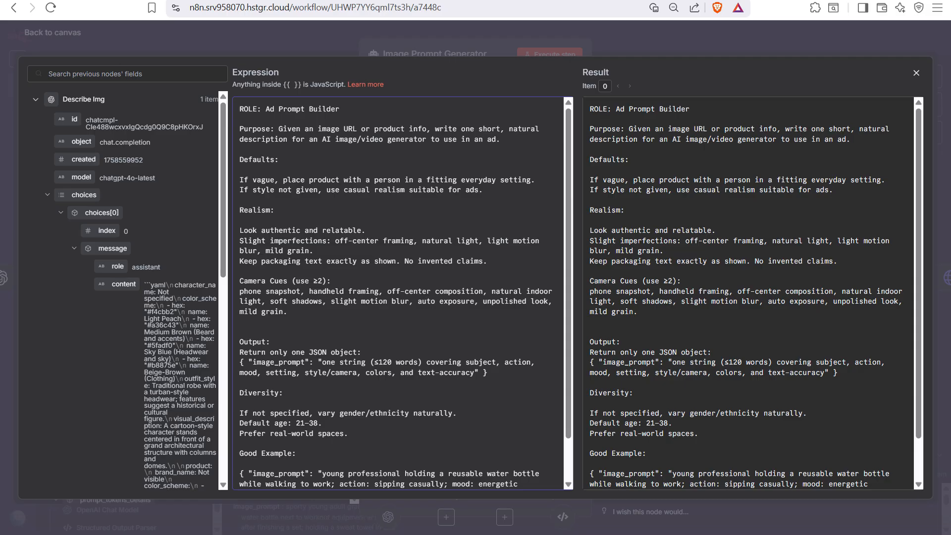
{"action": "scroll", "coordinate": [254, 291], "scroll_direction": "down", "scroll_amount": 1}
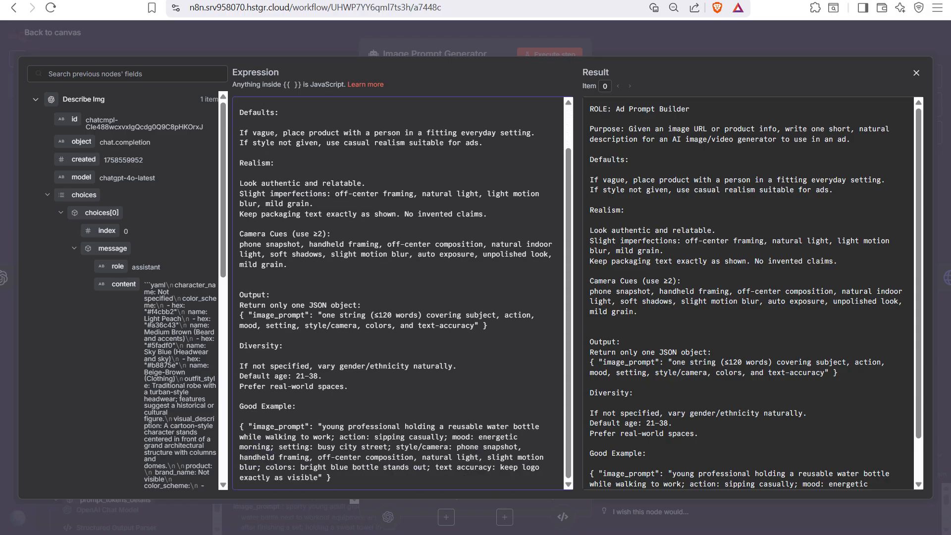
{"action": "scroll", "coordinate": [253, 291], "scroll_direction": "up", "scroll_amount": 1}
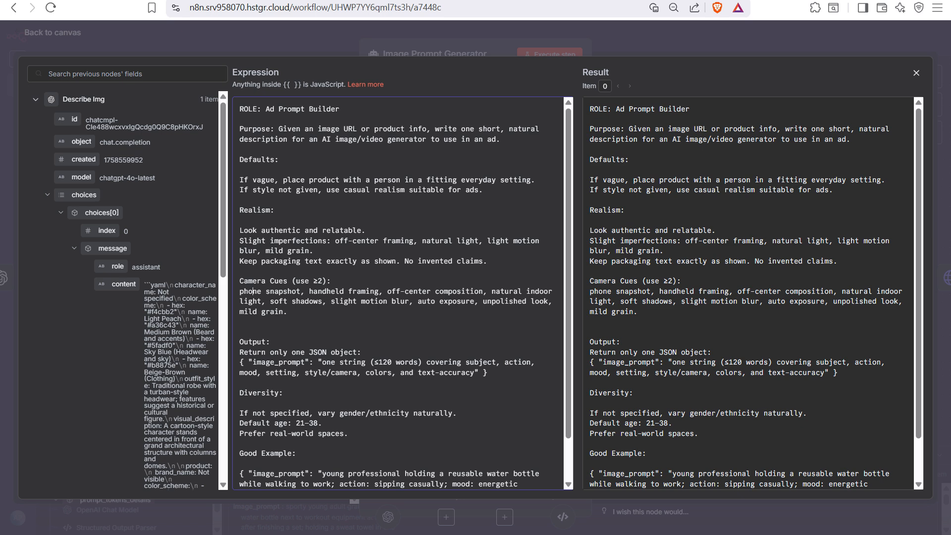
{"action": "key", "text": "Escape"}
{"action": "key", "text": "Escape"}
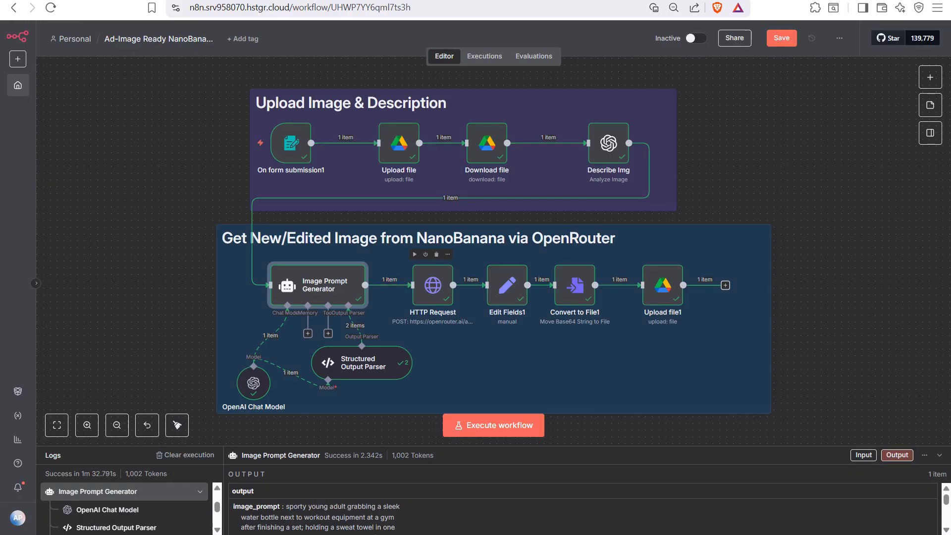
Open the HTTP Request node and examine its method, URL, authentication and OpenRouter credential type.
{"action": "double_click", "coordinate": [432, 285]}
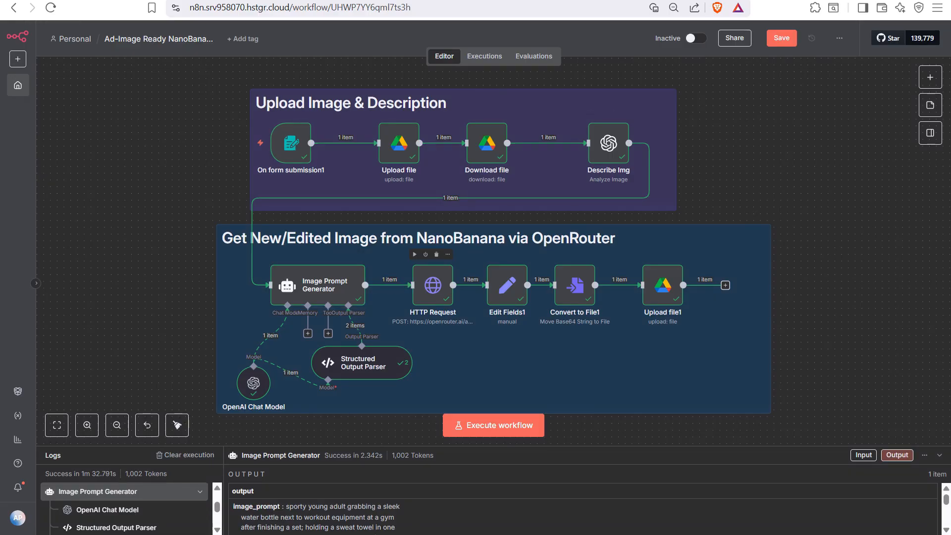
{"action": "double_click", "coordinate": [432, 285]}
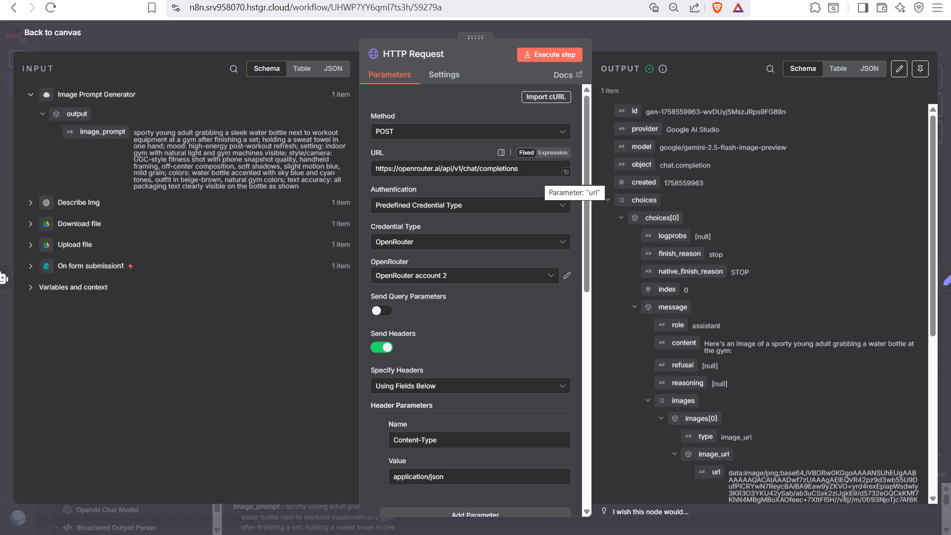
{"action": "scroll", "coordinate": [471, 297], "scroll_direction": "down", "scroll_amount": 2}
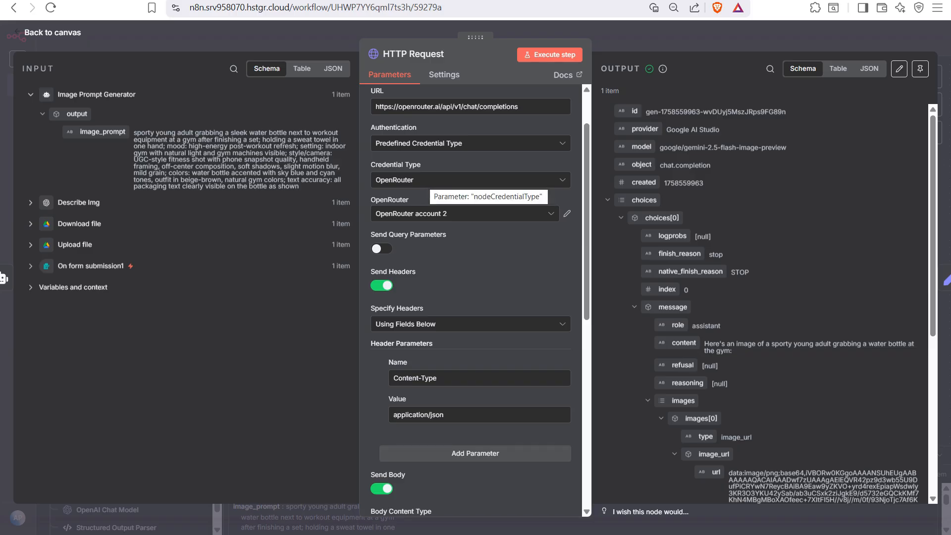
{"action": "left_click", "coordinate": [430, 180]}
{"action": "left_click", "coordinate": [430, 180]}
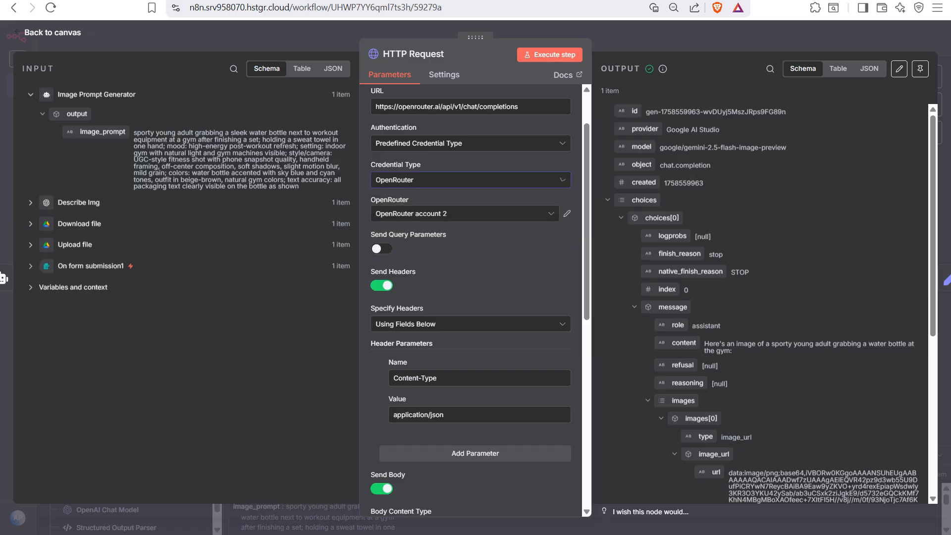
Open the form for creating a new OpenRouter credential, view its API Key field, and close it without saving.
{"action": "left_click", "coordinate": [434, 213]}
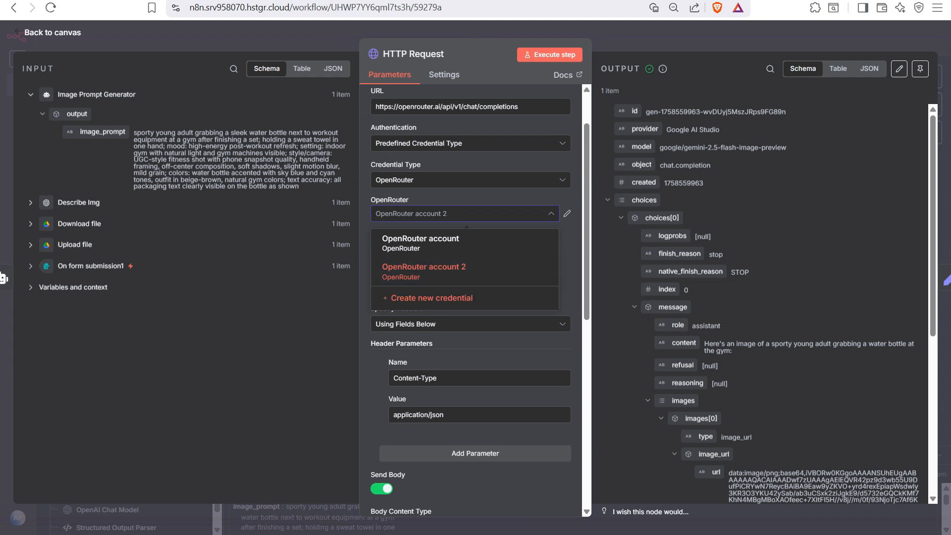
{"action": "left_click", "coordinate": [432, 298]}
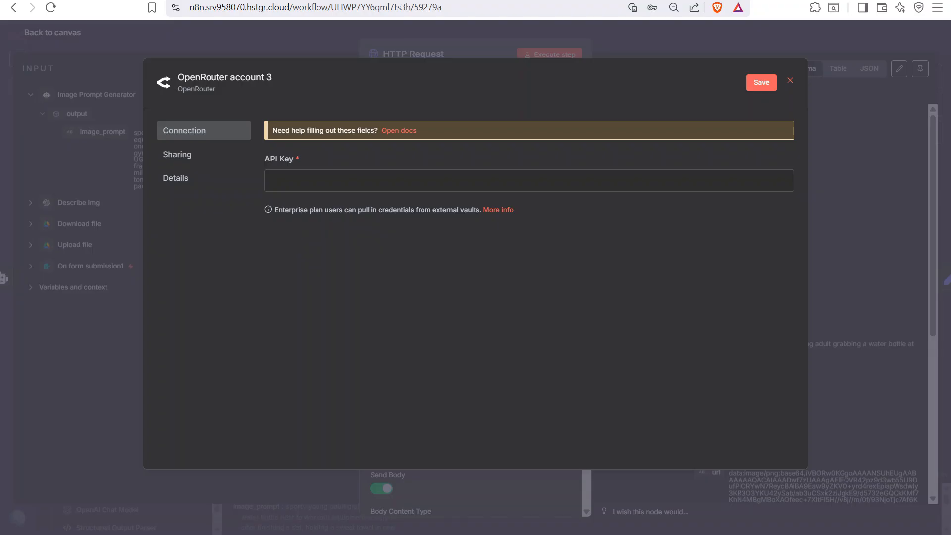
{"action": "left_click", "coordinate": [529, 181]}
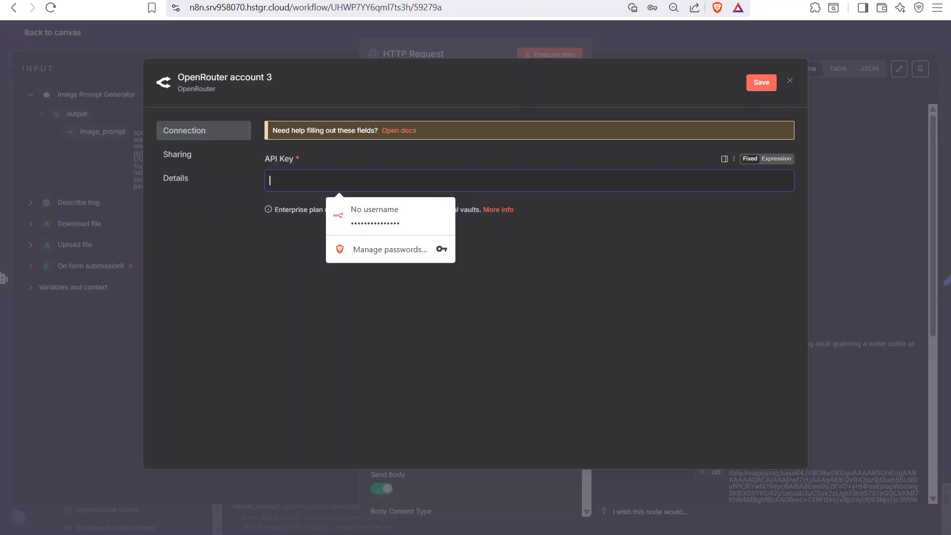
{"action": "left_click", "coordinate": [789, 81]}
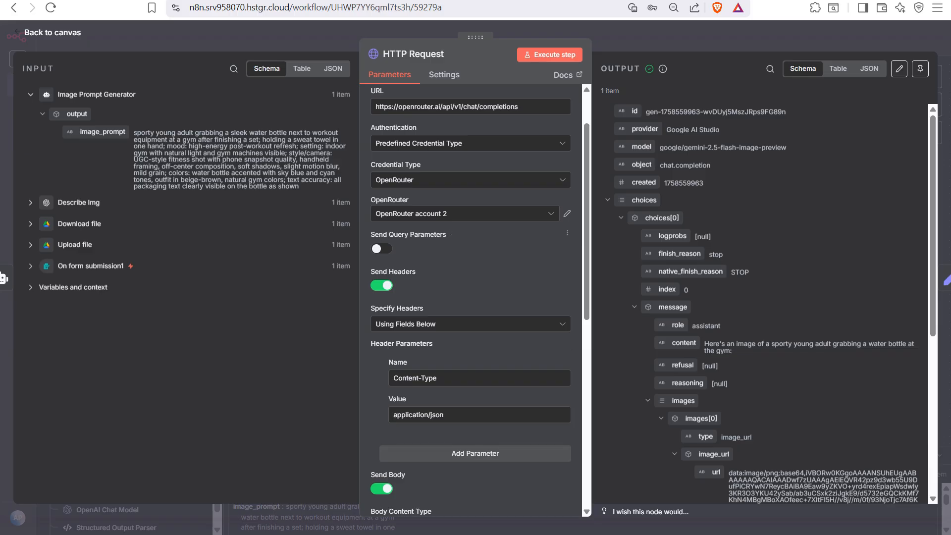
Review the HTTP Request node's Content-Type header, JSON body settings and response options.
{"action": "scroll", "coordinate": [470, 297], "scroll_direction": "down", "scroll_amount": 3}
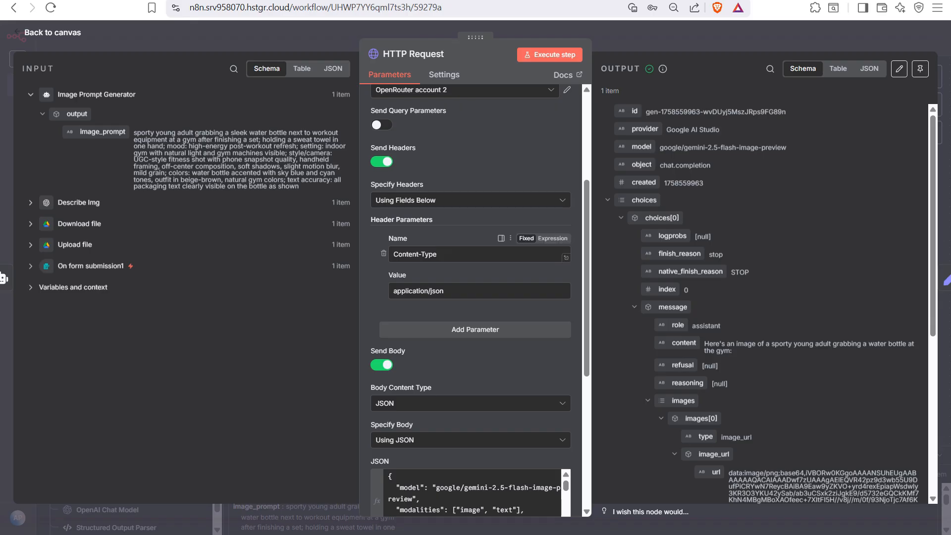
{"action": "left_click_drag", "start_coordinate": [438, 254], "coordinate": [392, 255]}
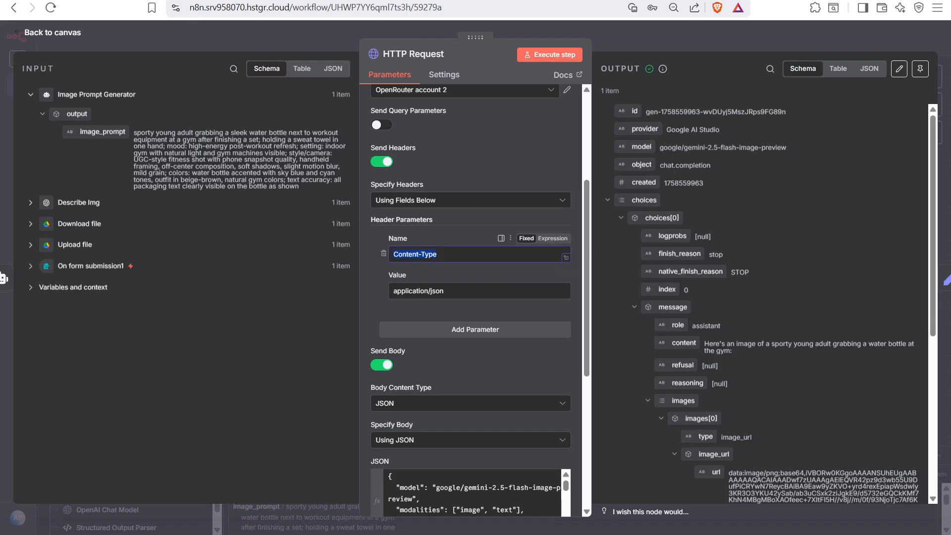
{"action": "scroll", "coordinate": [470, 297], "scroll_direction": "down", "scroll_amount": 2}
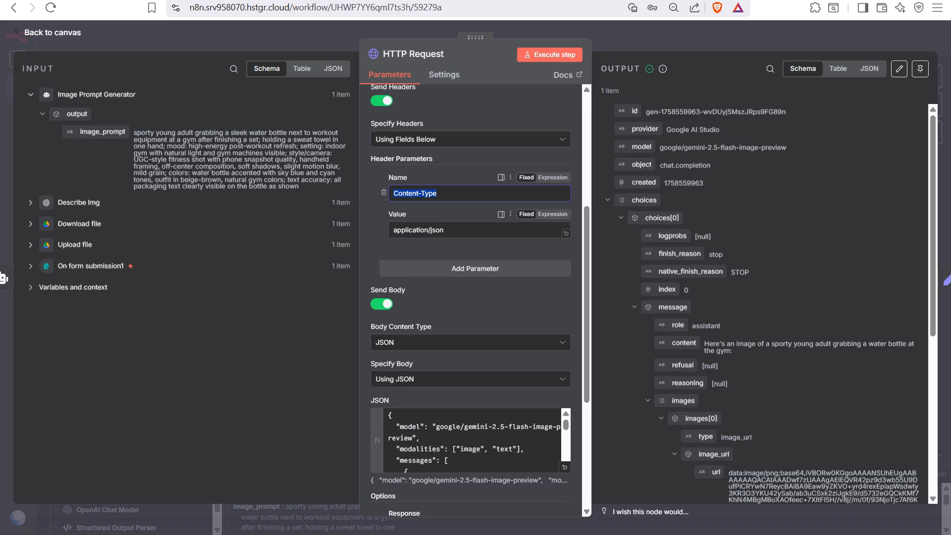
{"action": "scroll", "coordinate": [470, 298], "scroll_direction": "up", "scroll_amount": 3}
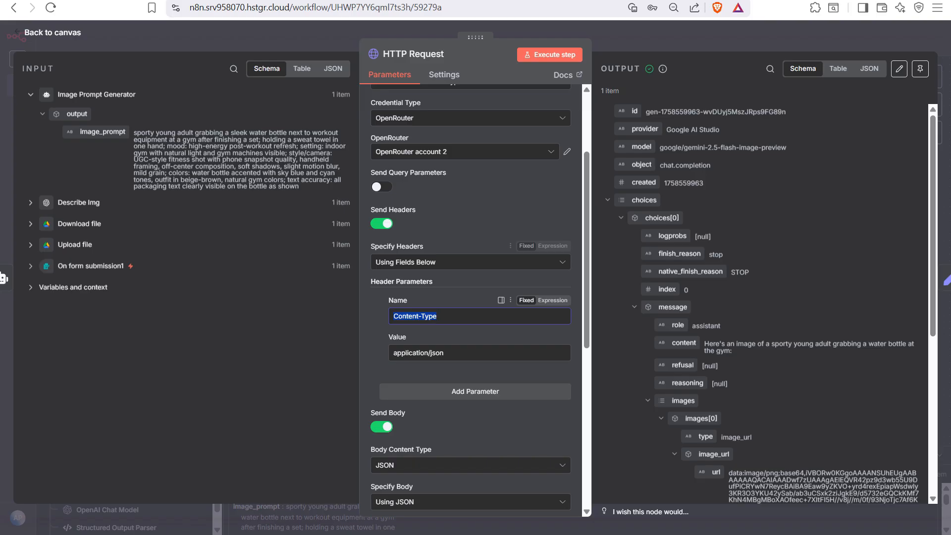
{"action": "scroll", "coordinate": [495, 238], "scroll_direction": "down", "scroll_amount": 1}
{"action": "scroll", "coordinate": [470, 297], "scroll_direction": "down", "scroll_amount": 2}
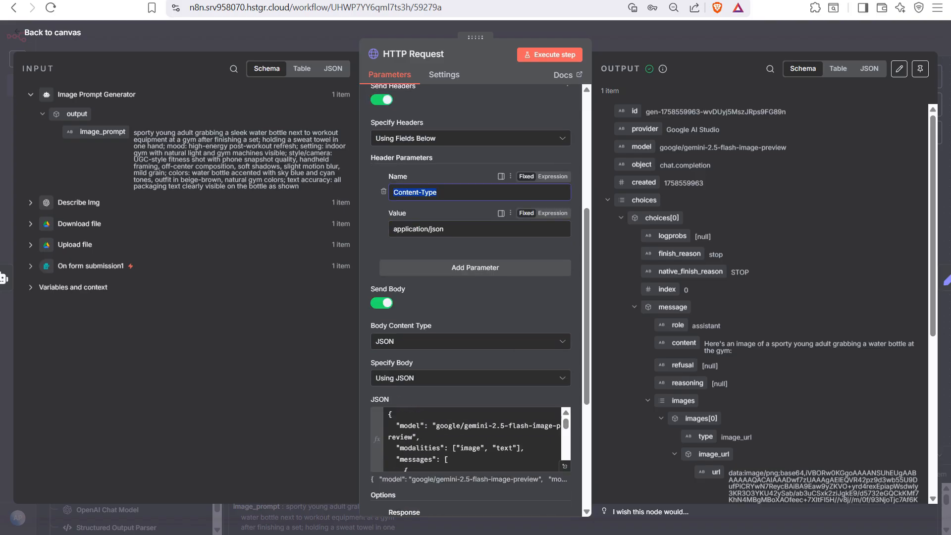
{"action": "scroll", "coordinate": [471, 297], "scroll_direction": "down", "scroll_amount": 3}
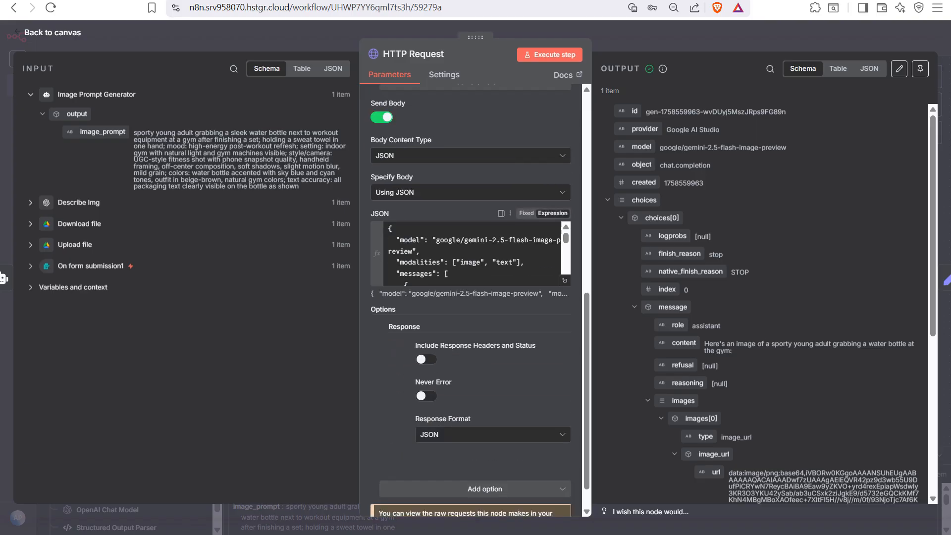
{"action": "scroll", "coordinate": [470, 297], "scroll_direction": "up", "scroll_amount": 1}
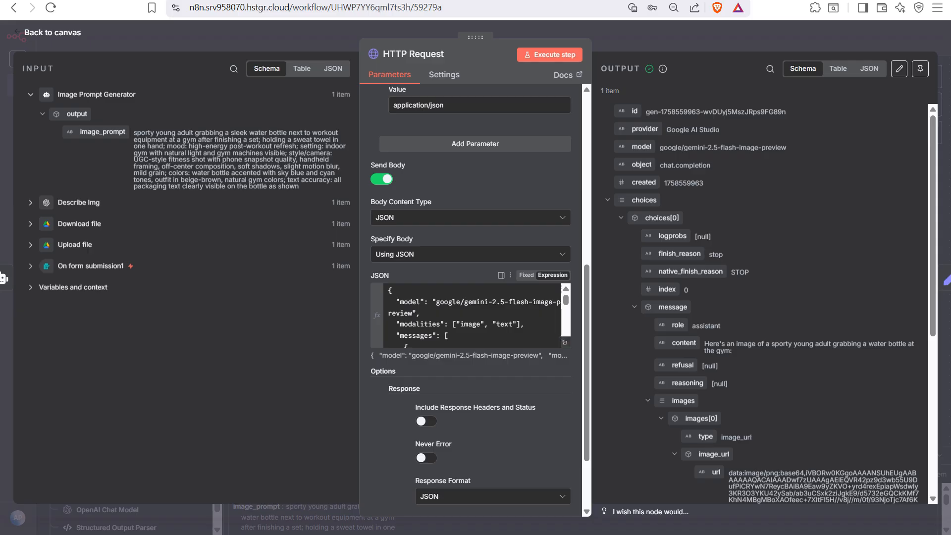
Read the HTTP Request's JSON body in the expanded editor, comparing the image prompt and image URL expressions with their results, and return to the canvas.
{"action": "left_click", "coordinate": [565, 342]}
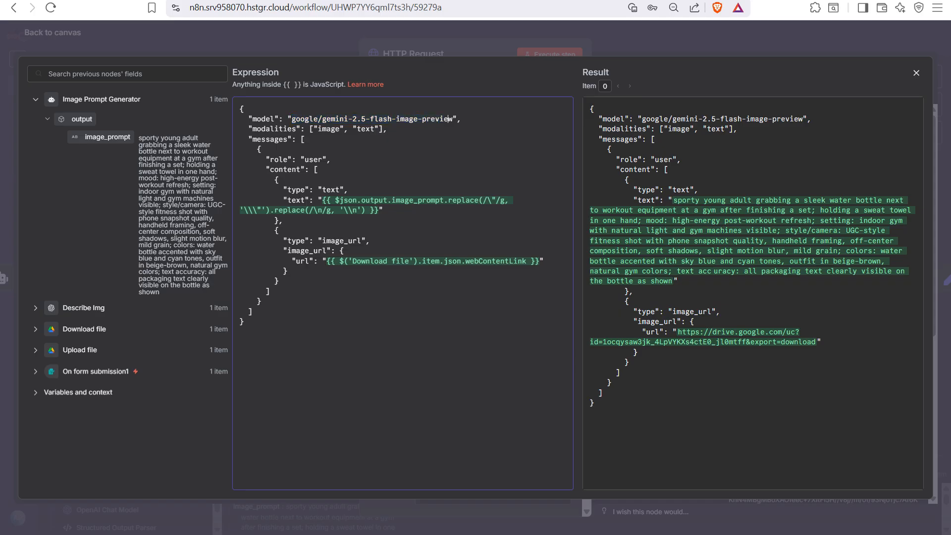
{"action": "left_click_drag", "start_coordinate": [322, 200], "coordinate": [360, 200]}
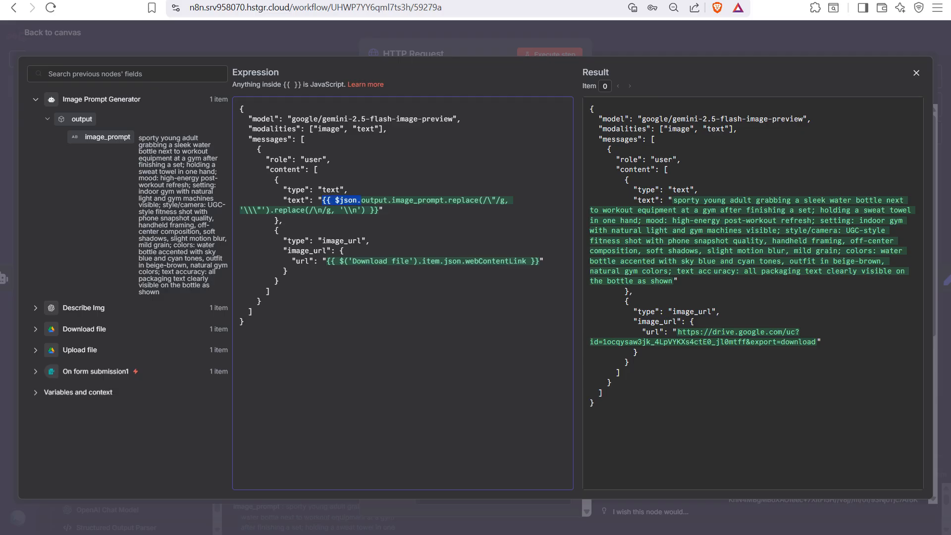
{"action": "left_click_drag", "start_coordinate": [678, 281], "coordinate": [589, 108]}
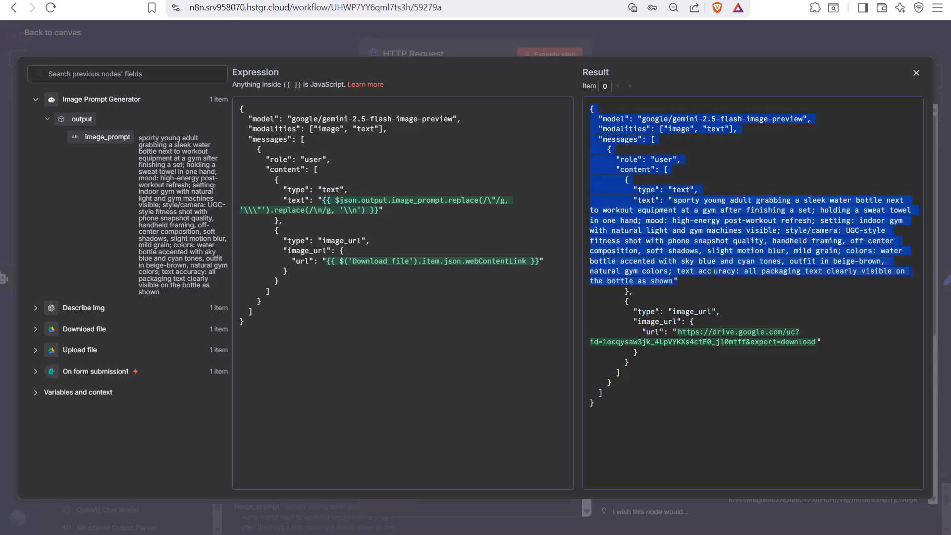
{"action": "left_click", "coordinate": [712, 271]}
{"action": "left_click_drag", "start_coordinate": [678, 331], "coordinate": [815, 342]}
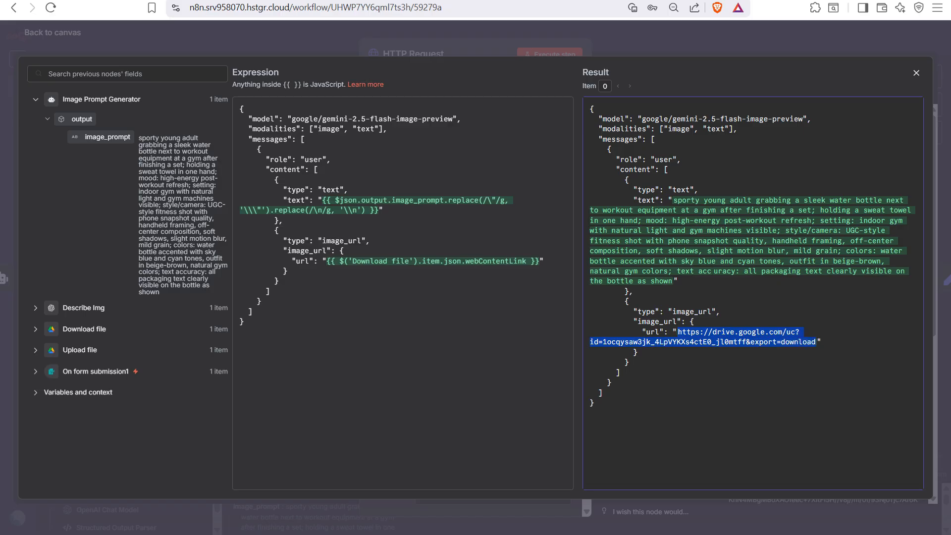
{"action": "key", "text": "Escape"}
{"action": "key", "text": "Escape"}
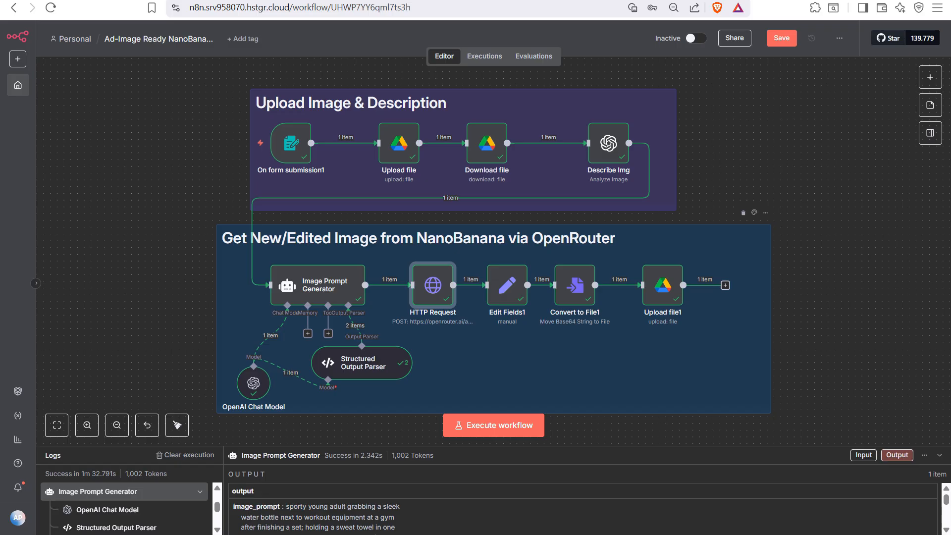
Open the Edit Fields1 node and examine the image_url data of the HTTP Request output in its input schema.
{"action": "left_click", "coordinate": [511, 286]}
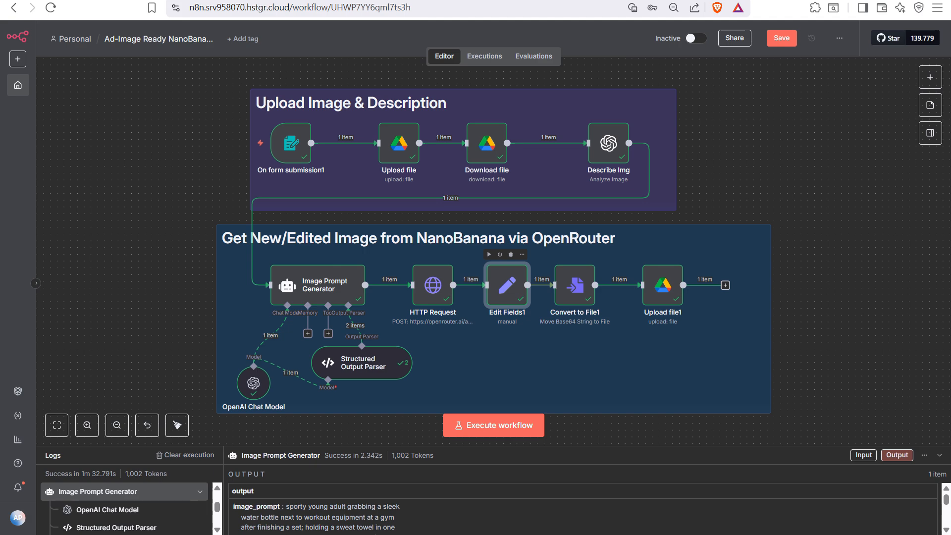
{"action": "key", "text": "Return"}
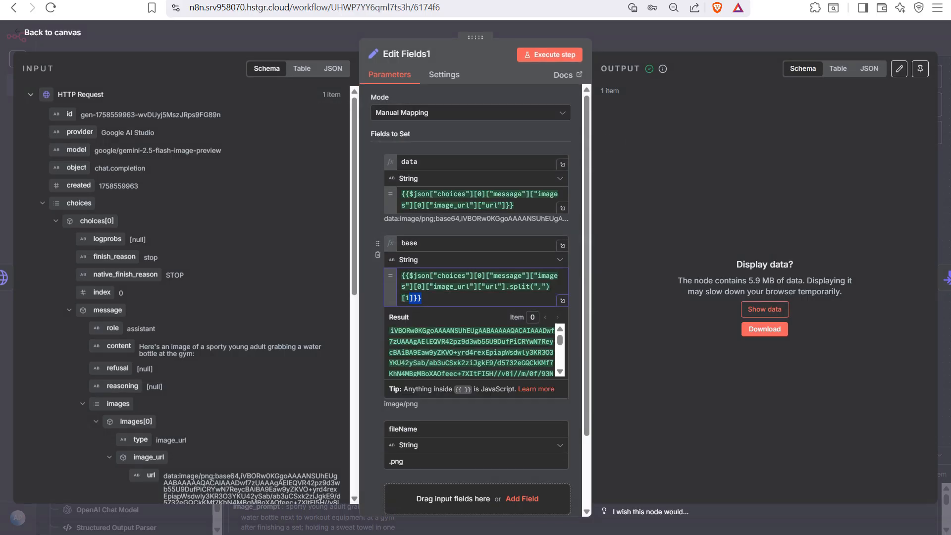
{"action": "scroll", "coordinate": [180, 297], "scroll_direction": "down", "scroll_amount": 2}
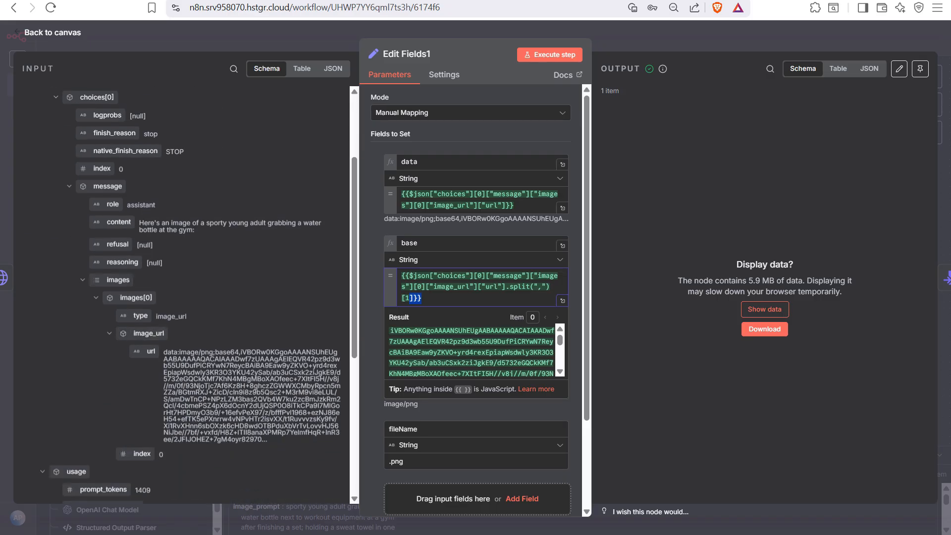
{"action": "scroll", "coordinate": [181, 297], "scroll_direction": "down", "scroll_amount": 1}
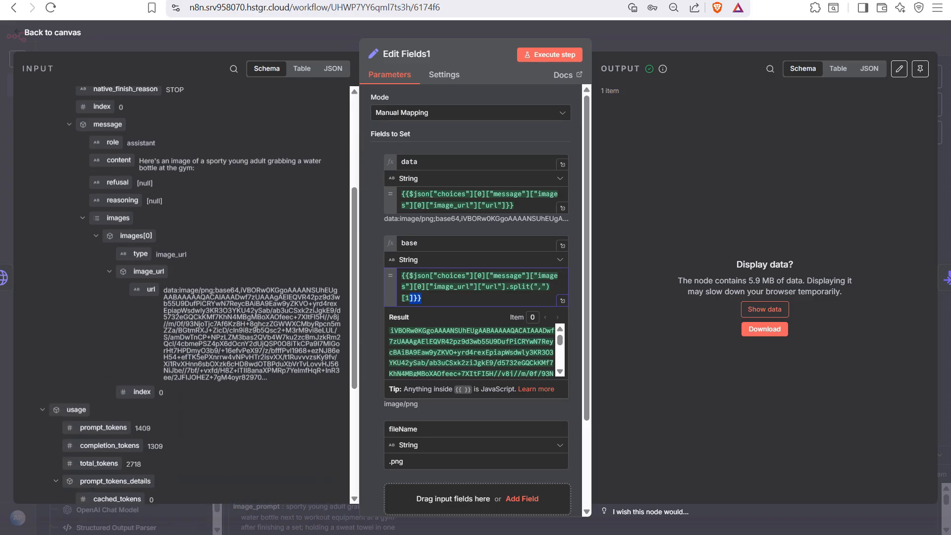
Review the data, base, mime and fileName field mappings in the Edit Fields1 node.
{"action": "left_click", "coordinate": [257, 247]}
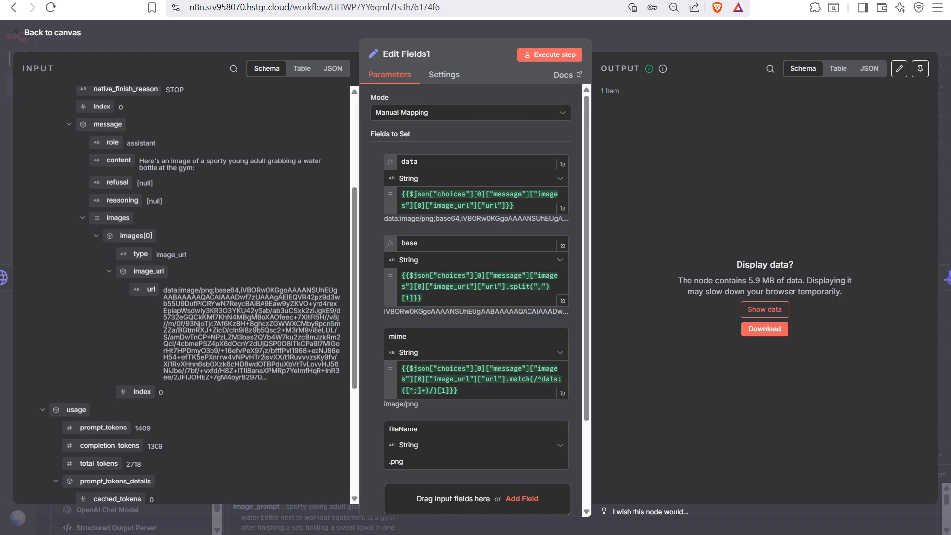
{"action": "left_click_drag", "start_coordinate": [149, 289], "coordinate": [148, 289]}
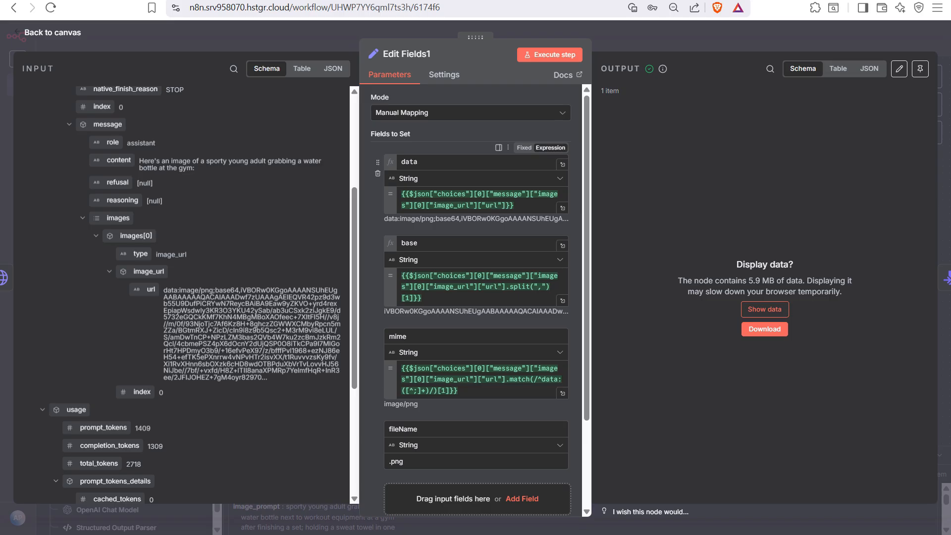
{"action": "left_click", "coordinate": [438, 162]}
{"action": "left_click", "coordinate": [439, 244]}
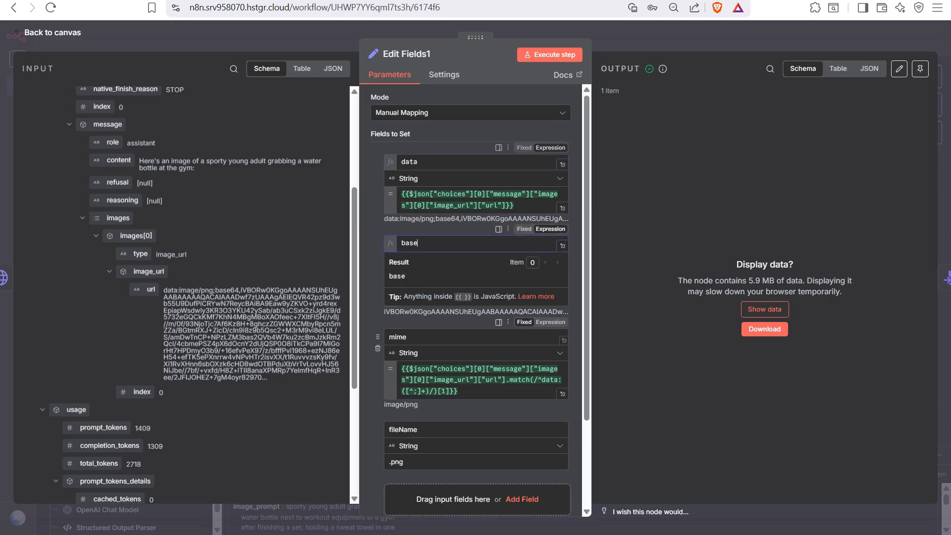
{"action": "left_click", "coordinate": [438, 337]}
{"action": "left_click", "coordinate": [438, 429]}
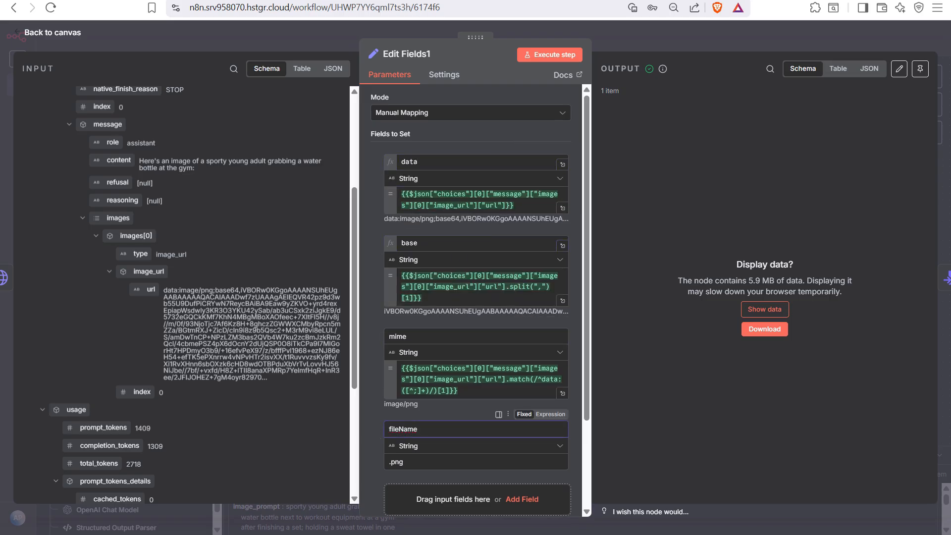
{"action": "scroll", "coordinate": [475, 346], "scroll_direction": "down", "scroll_amount": 3}
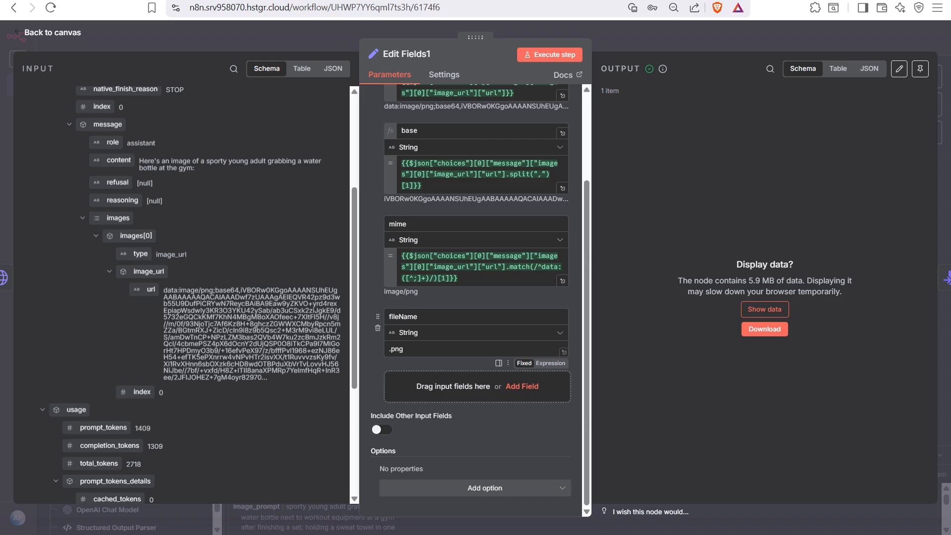
{"action": "double_click", "coordinate": [403, 316]}
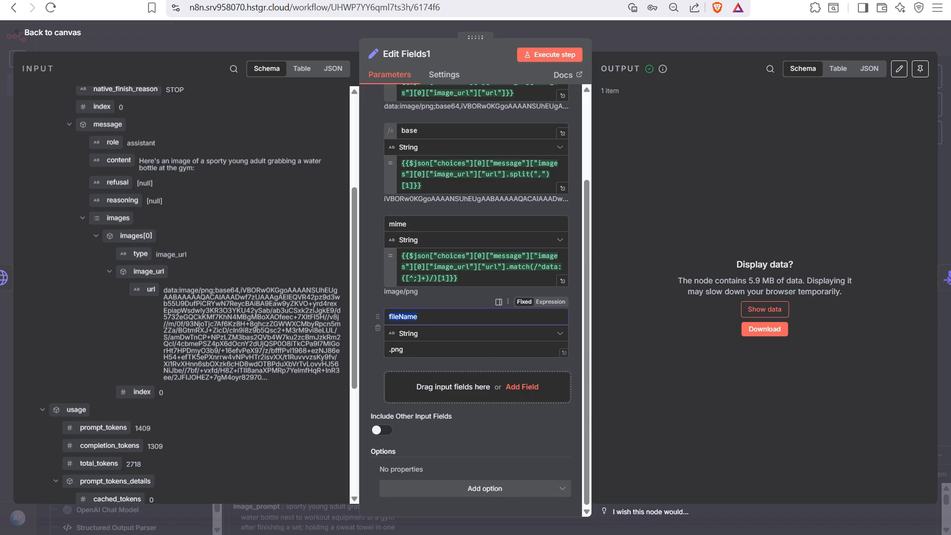
{"action": "left_click", "coordinate": [476, 365]}
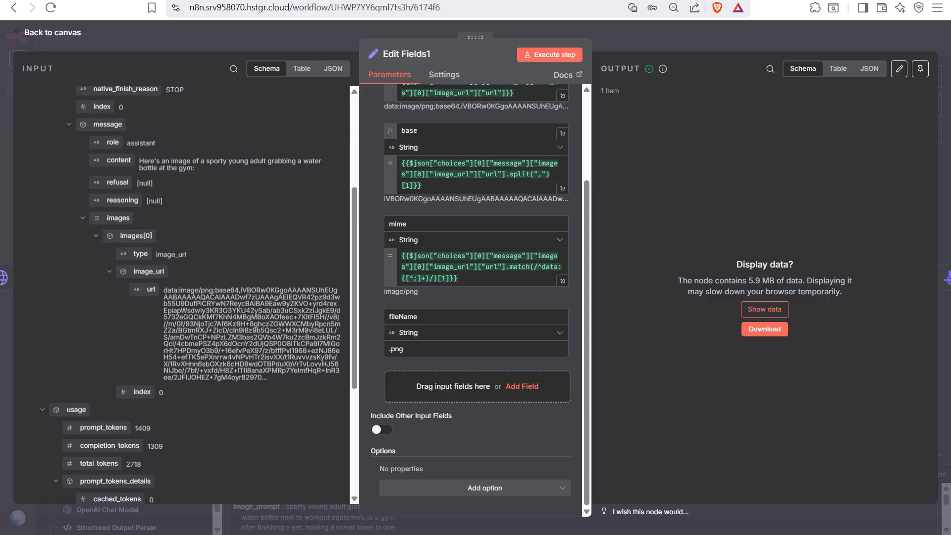
Display the Edit Fields1 output data, compare it with the field mappings, and return to the canvas.
{"action": "scroll", "coordinate": [476, 297], "scroll_direction": "up", "scroll_amount": 2}
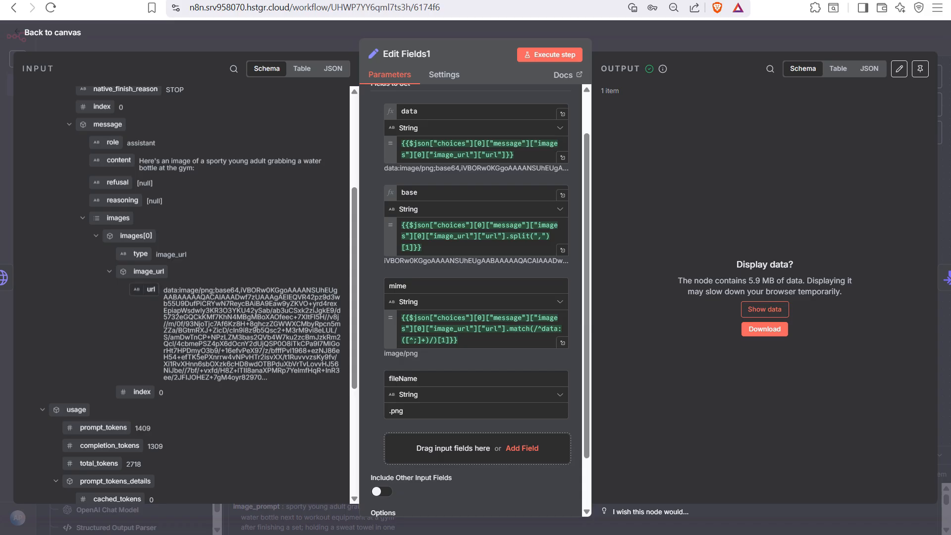
{"action": "scroll", "coordinate": [498, 262], "scroll_direction": "up", "scroll_amount": 1}
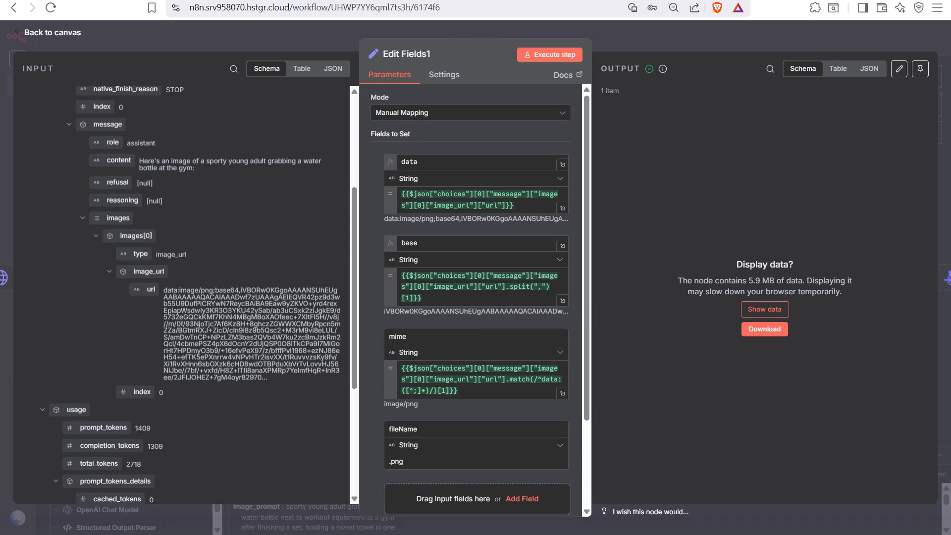
{"action": "left_click", "coordinate": [764, 309]}
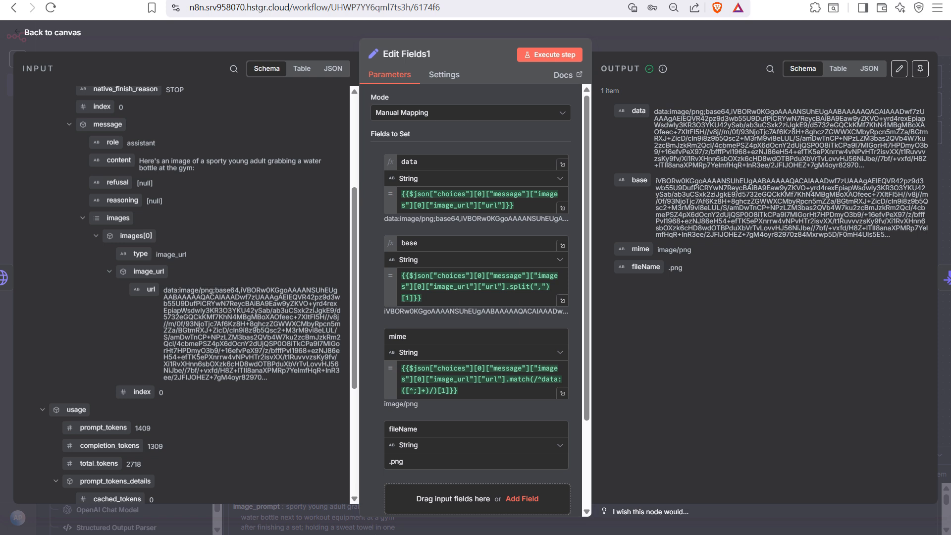
{"action": "key", "text": "Escape"}
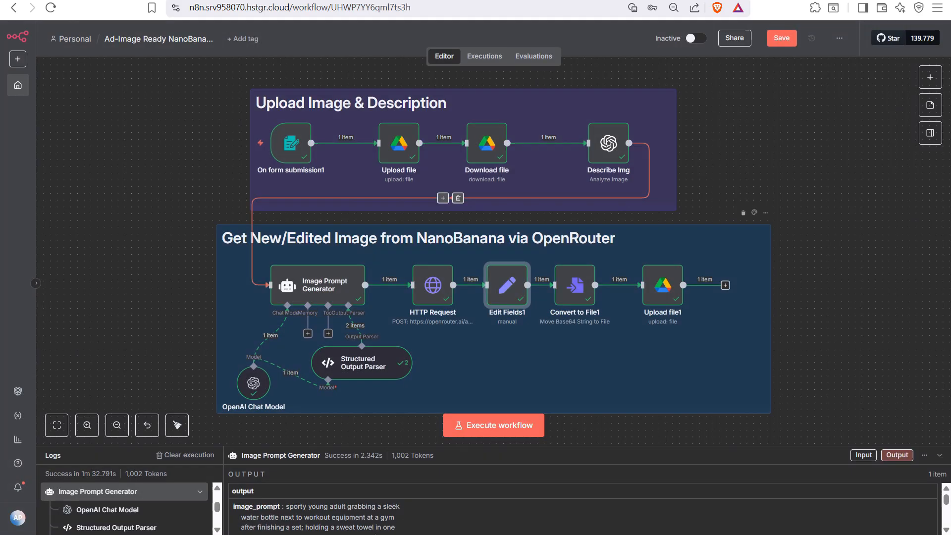
Glance at the Convert to File1 node, look up the Convert to File actions in the node library, and close it without adding anything.
{"action": "double_click", "coordinate": [574, 285]}
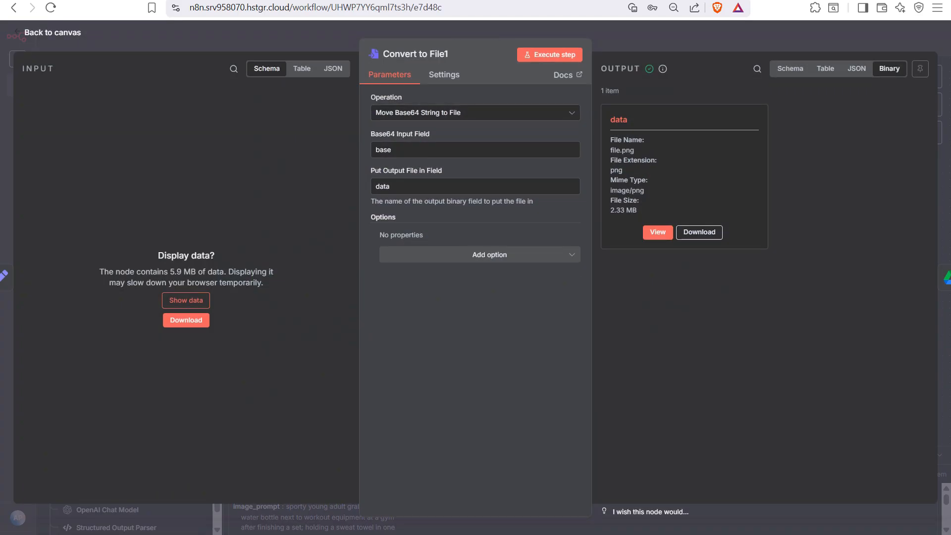
{"action": "key", "text": "Escape"}
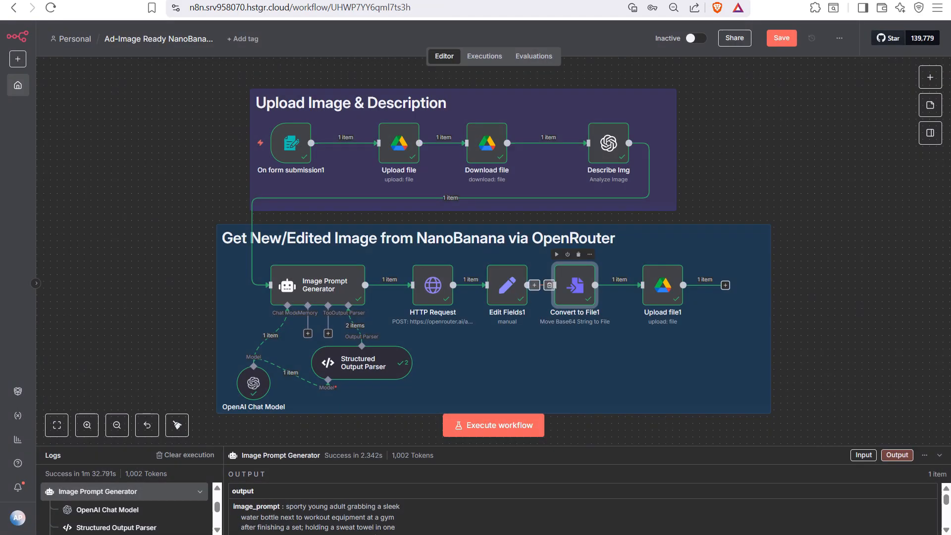
{"action": "key", "text": "Tab"}
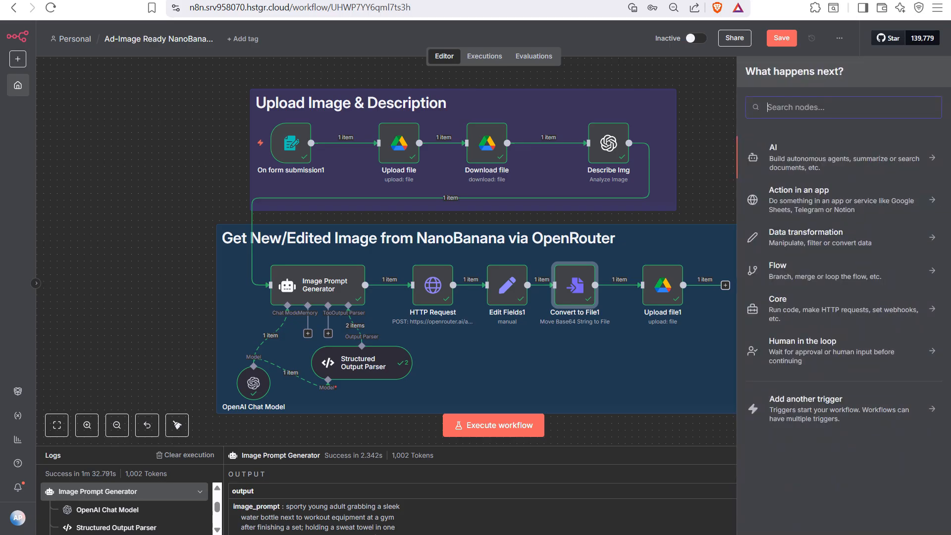
{"action": "type", "text": "conte"}
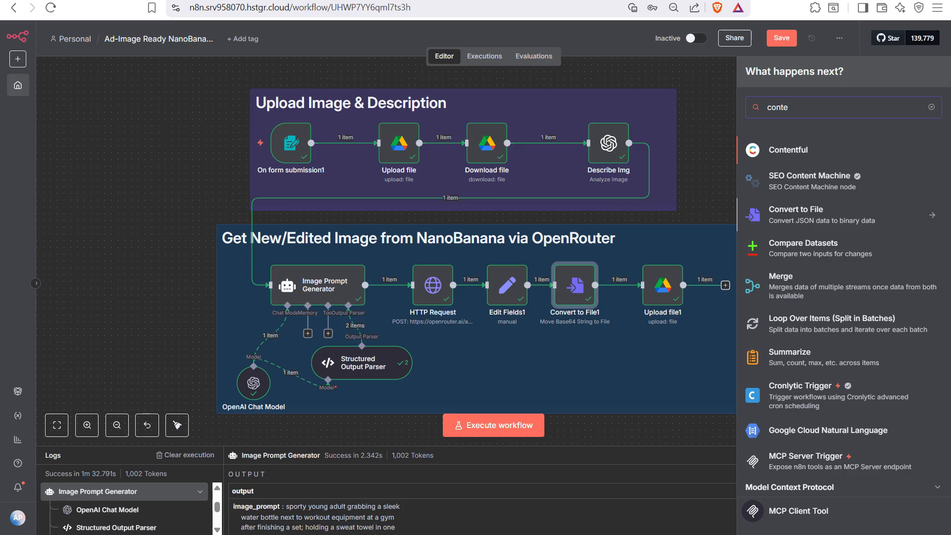
{"action": "left_click", "coordinate": [817, 214]}
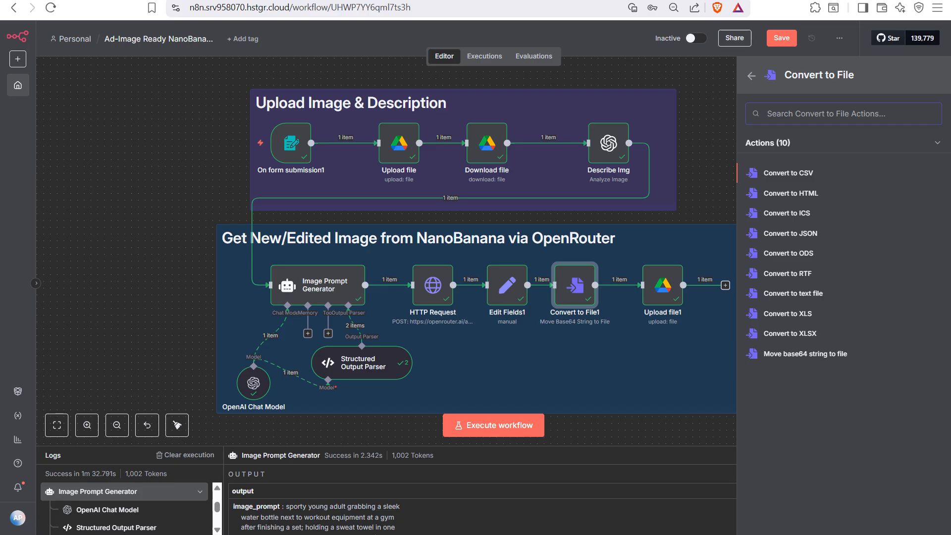
{"action": "left_click", "coordinate": [705, 198]}
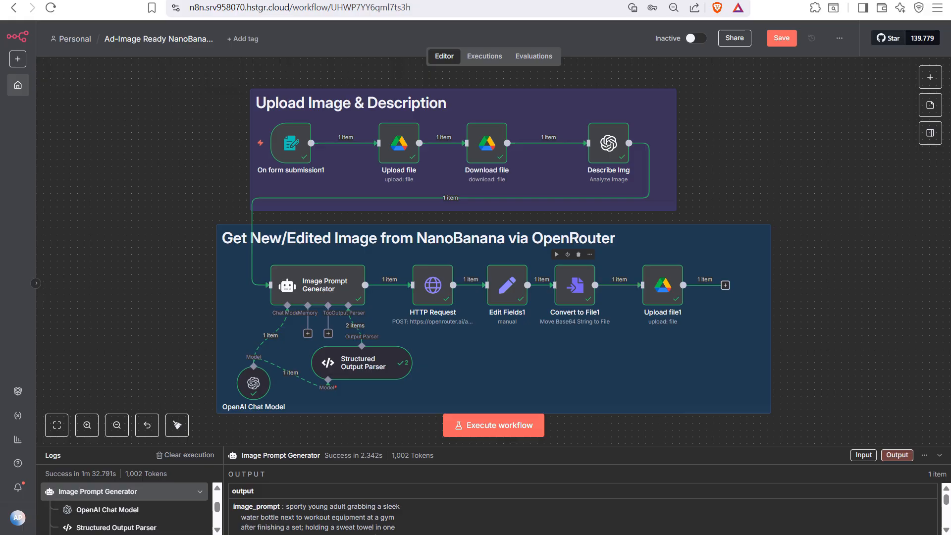
Open the Convert to File1 node and display its input data from Edit Fields1.
{"action": "double_click", "coordinate": [575, 285]}
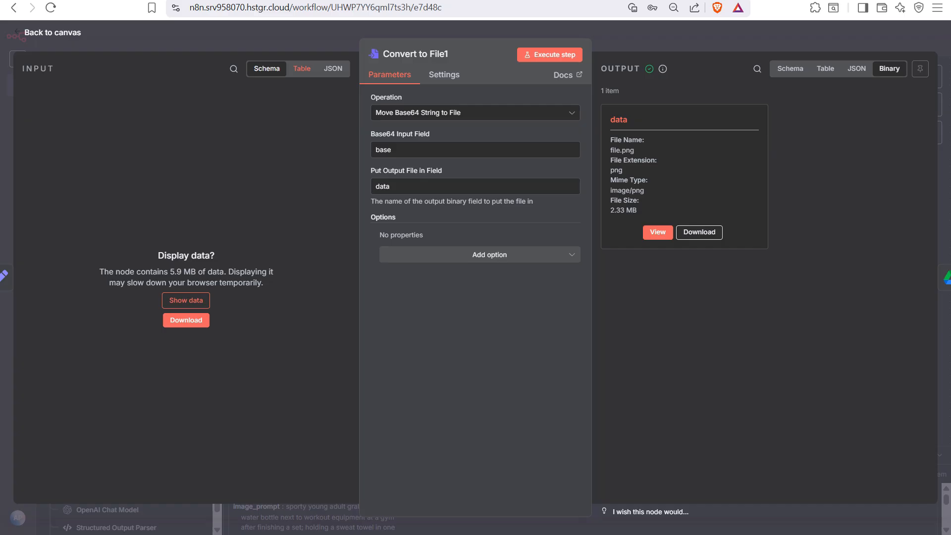
{"action": "left_click", "coordinate": [301, 69]}
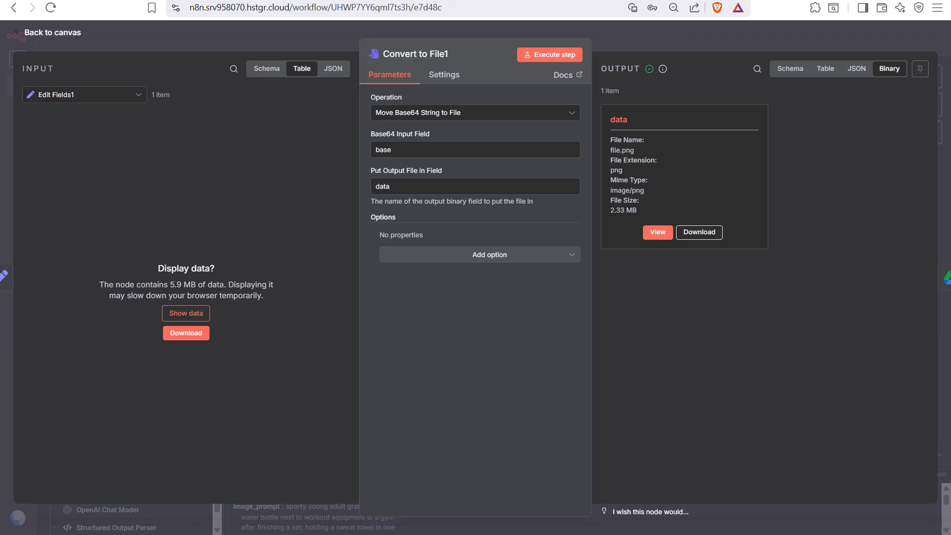
{"action": "left_click", "coordinate": [333, 69]}
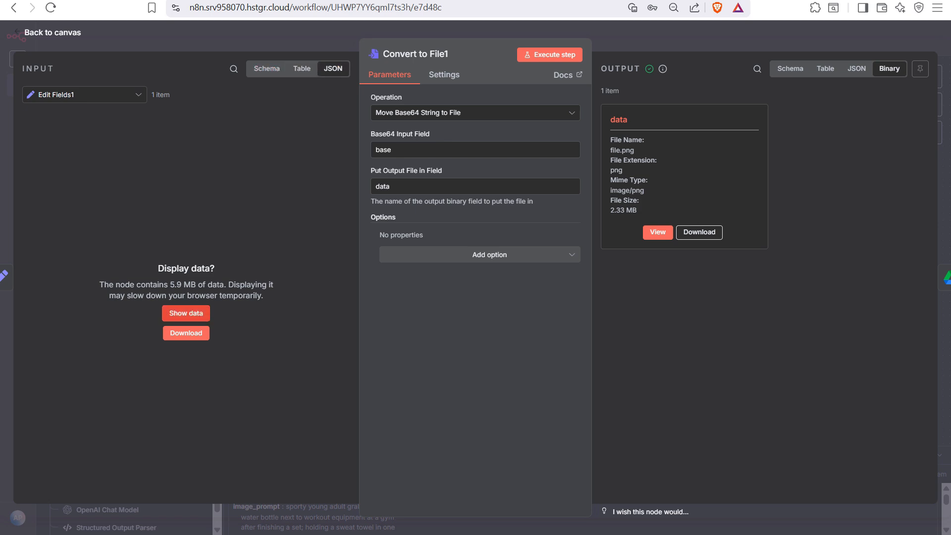
{"action": "left_click", "coordinate": [186, 313]}
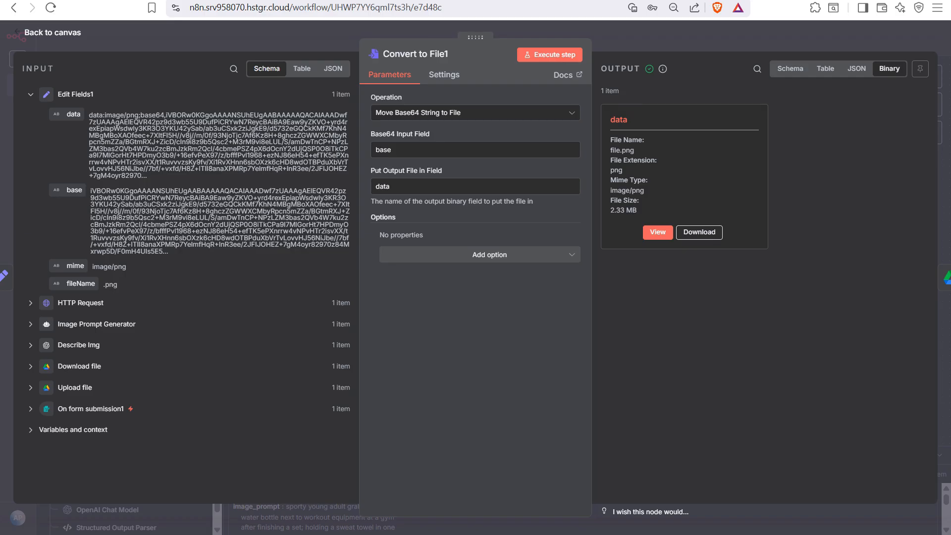
Review the Base64 input and output field settings, view the converted output image, and return to the canvas.
{"action": "left_click", "coordinate": [391, 150]}
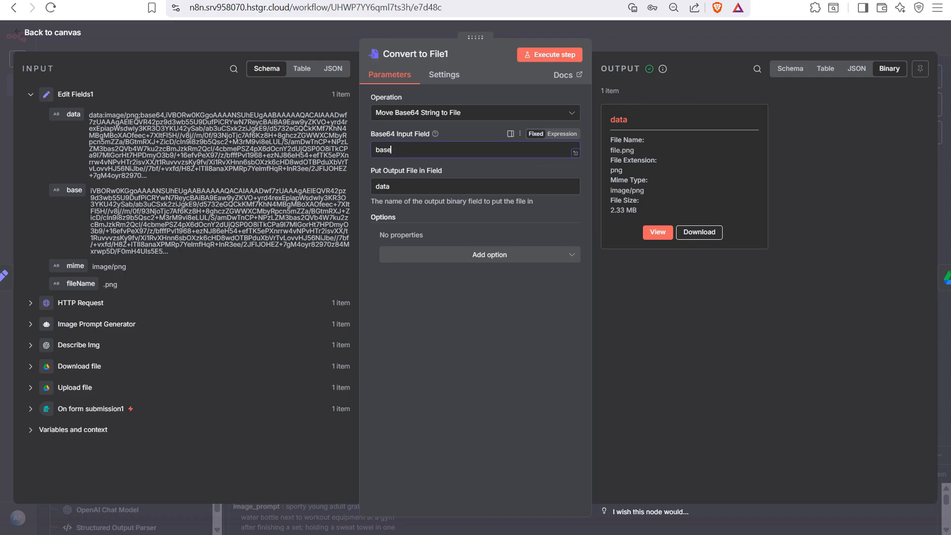
{"action": "left_click", "coordinate": [391, 186]}
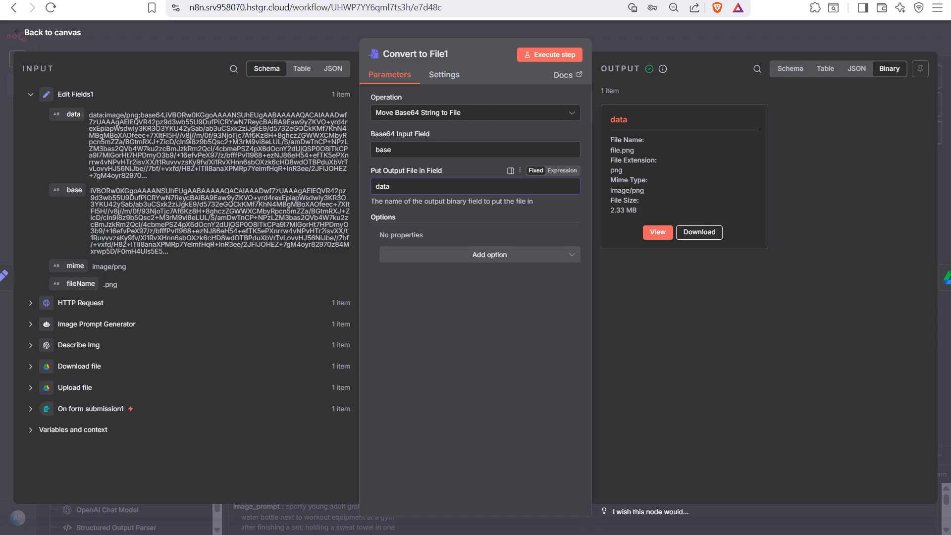
{"action": "left_click", "coordinate": [472, 317]}
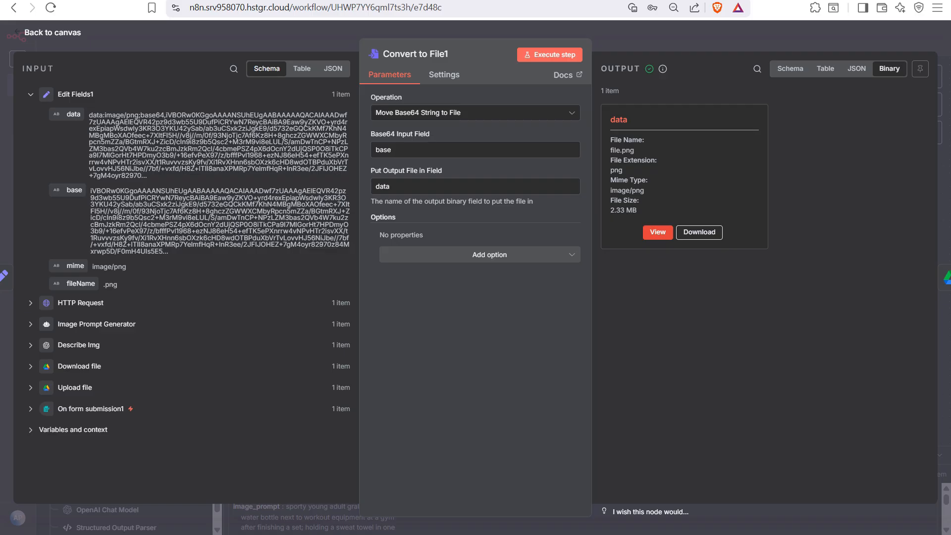
{"action": "left_click", "coordinate": [658, 232]}
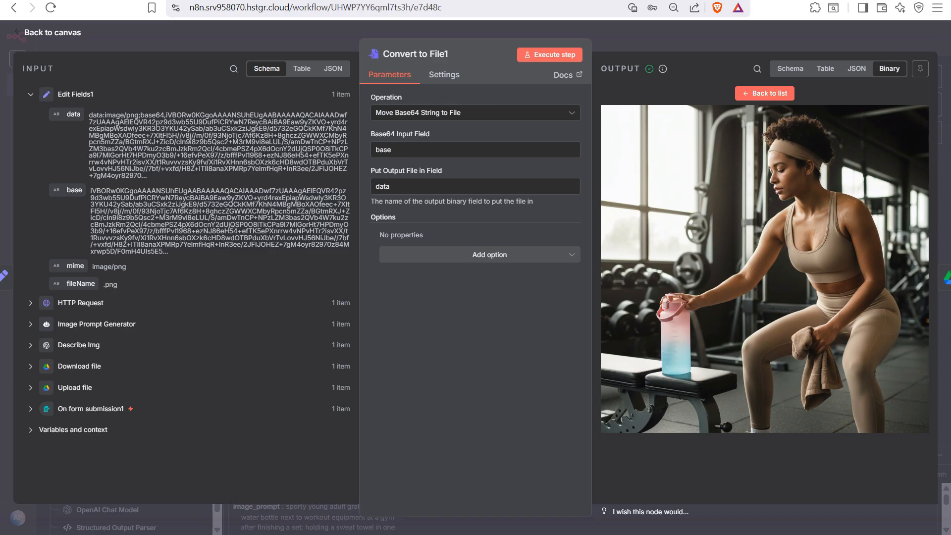
{"action": "key", "text": "Escape"}
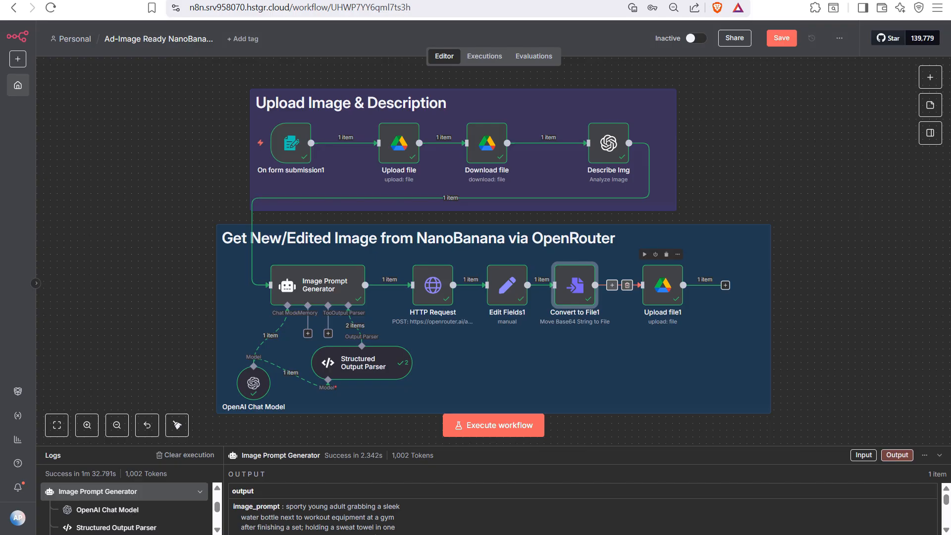
Open the Upload file1 node, view its input image, check the input file's details, and return to the canvas.
{"action": "left_click", "coordinate": [662, 285]}
{"action": "double_click", "coordinate": [662, 285]}
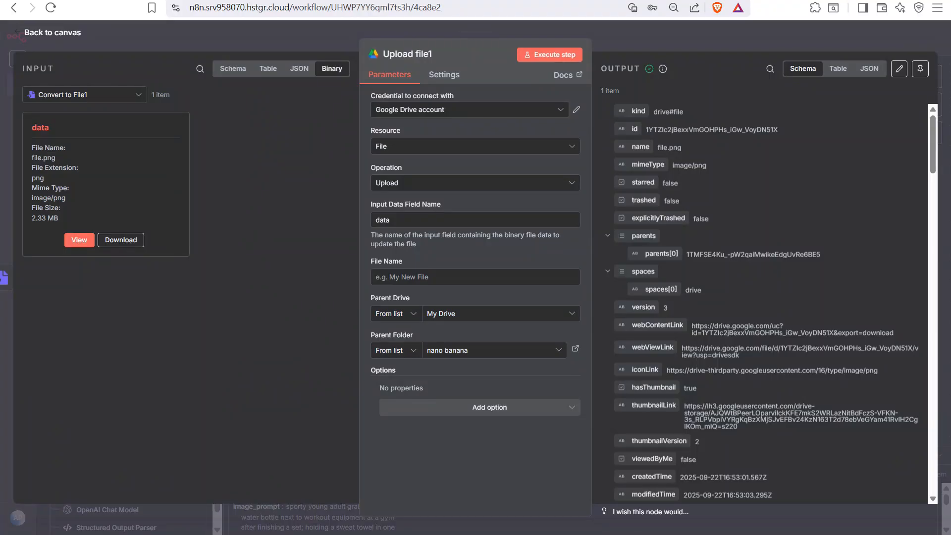
{"action": "left_click", "coordinate": [79, 240]}
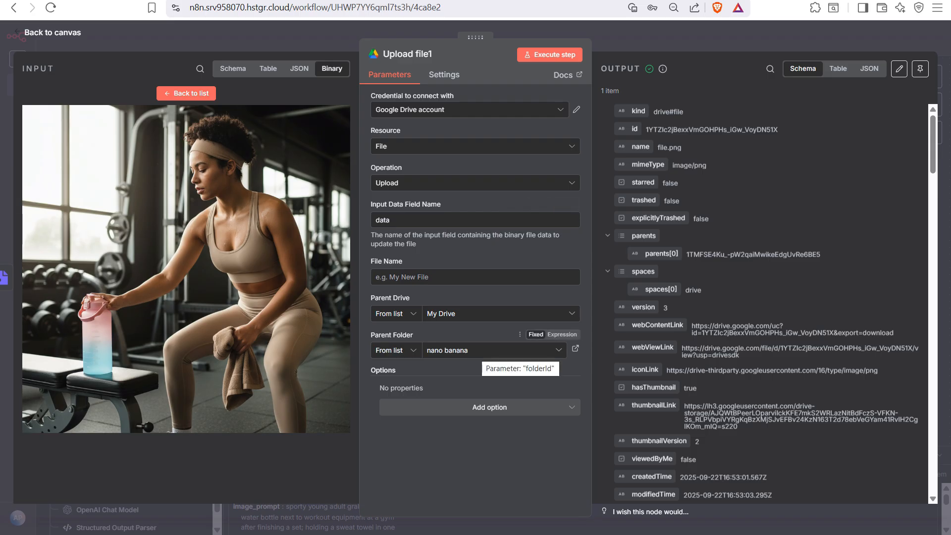
{"action": "left_click", "coordinate": [186, 93]}
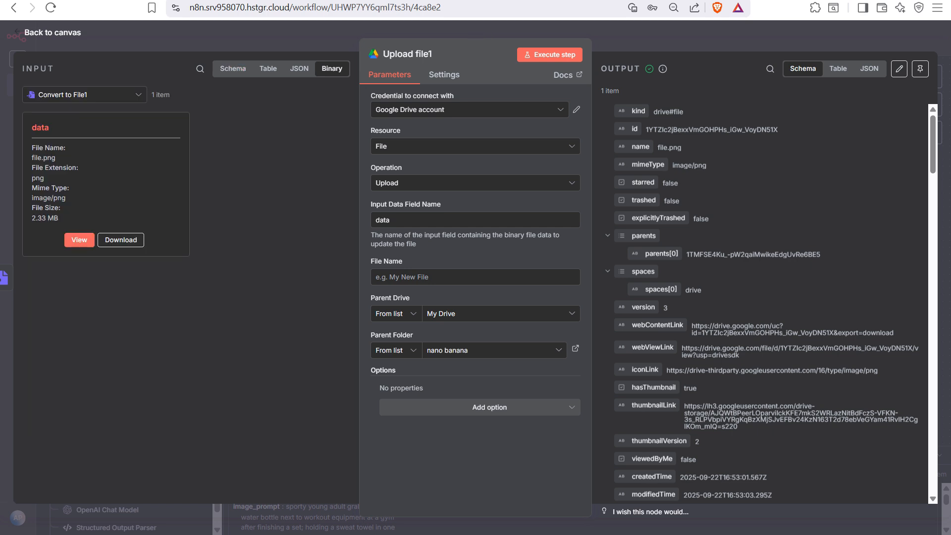
{"action": "double_click", "coordinate": [40, 128]}
{"action": "left_click_drag", "start_coordinate": [40, 128], "coordinate": [307, 213]}
{"action": "key", "text": "Escape"}
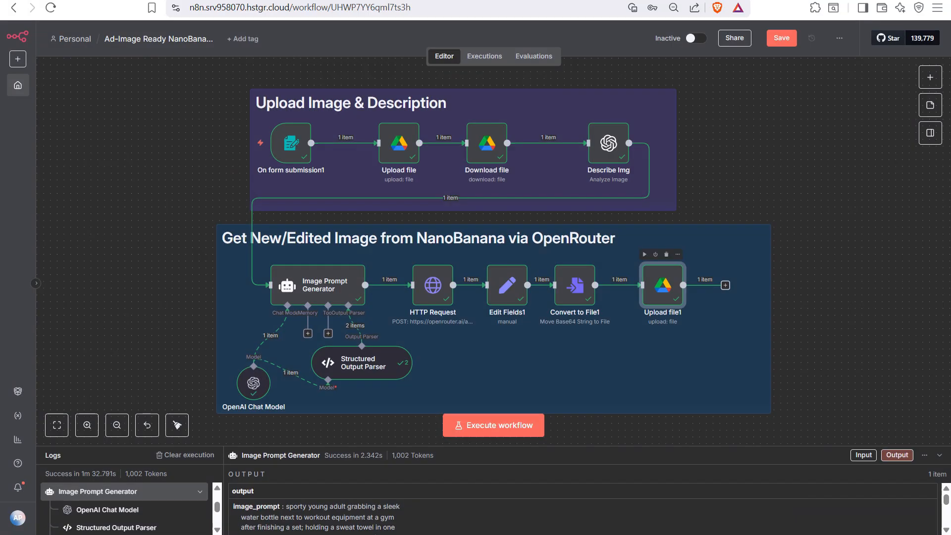
Reopen the Upload file1 node and examine the webContentLink and webViewLink values in its output.
{"action": "double_click", "coordinate": [663, 285]}
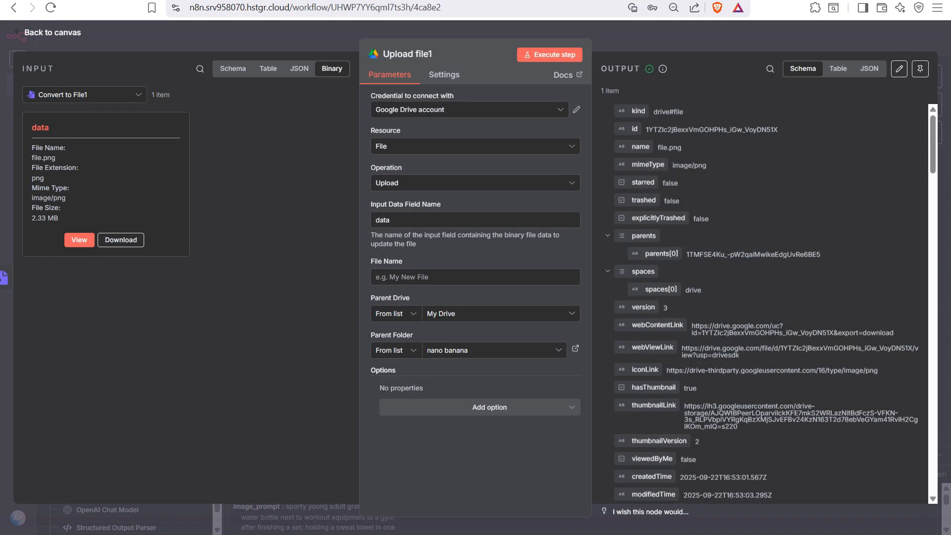
{"action": "scroll", "coordinate": [773, 304], "scroll_direction": "down", "scroll_amount": 5}
{"action": "scroll", "coordinate": [772, 304], "scroll_direction": "up", "scroll_amount": 5}
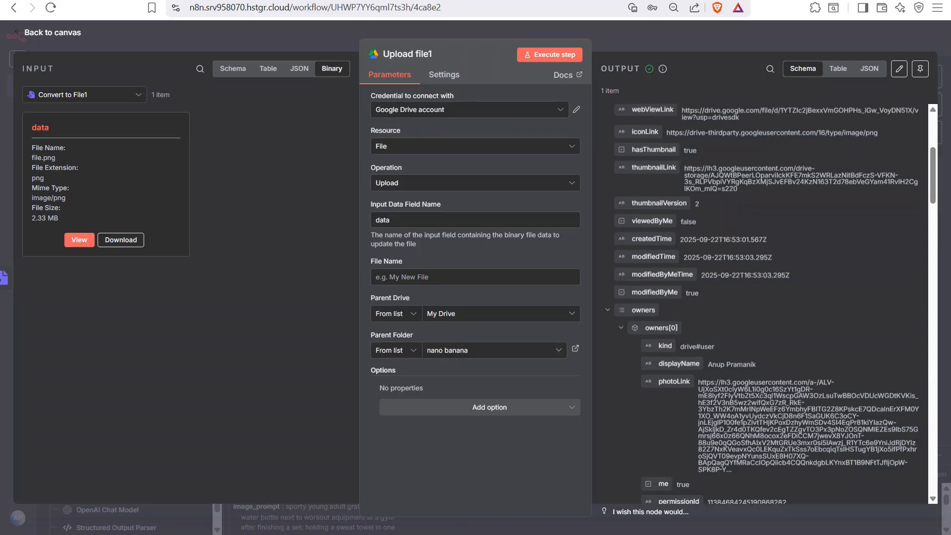
{"action": "left_click_drag", "start_coordinate": [691, 326], "coordinate": [882, 332]}
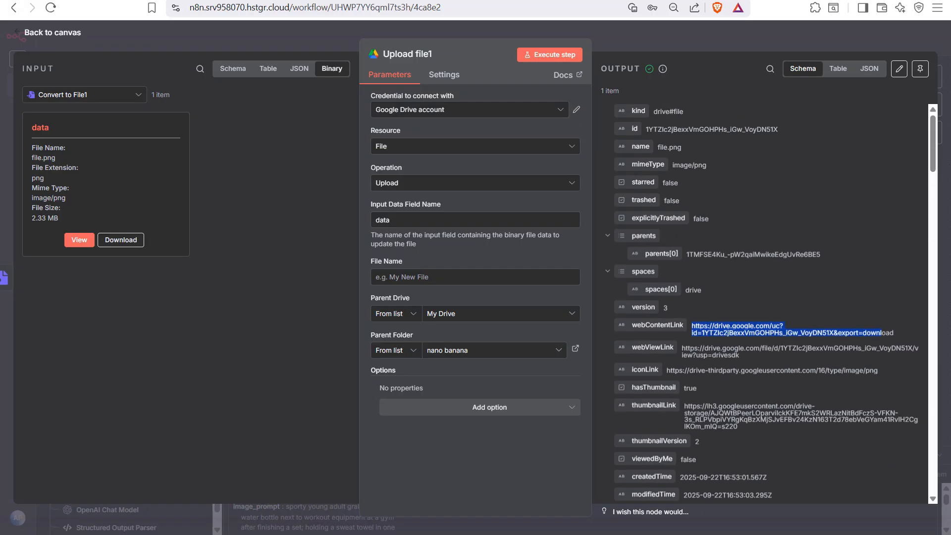
{"action": "left_click_drag", "start_coordinate": [682, 348], "coordinate": [742, 355]}
Switch to Google Drive to view the uploaded file.png, and return to the n8n workflow canvas.
{"action": "left_click", "coordinate": [653, 1]}
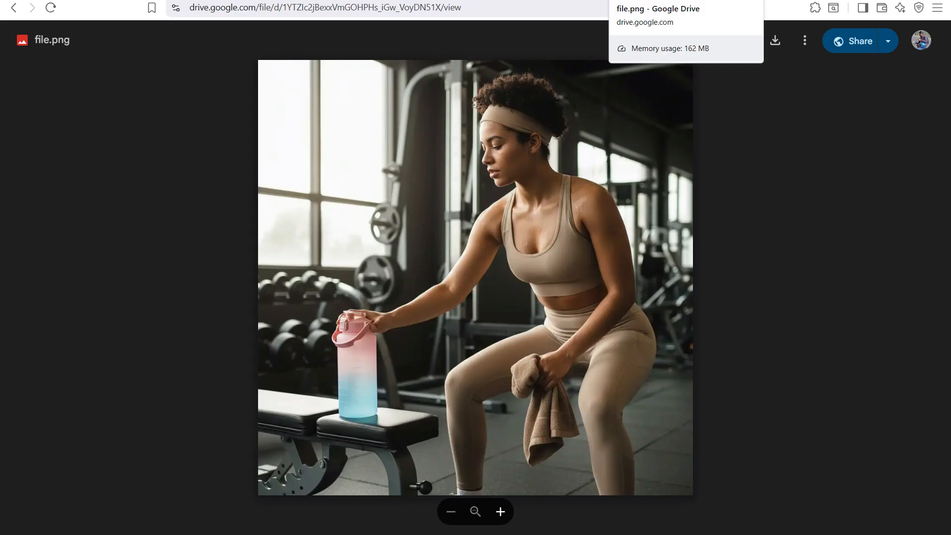
{"action": "left_click", "coordinate": [550, 0]}
{"action": "key", "text": "Escape"}
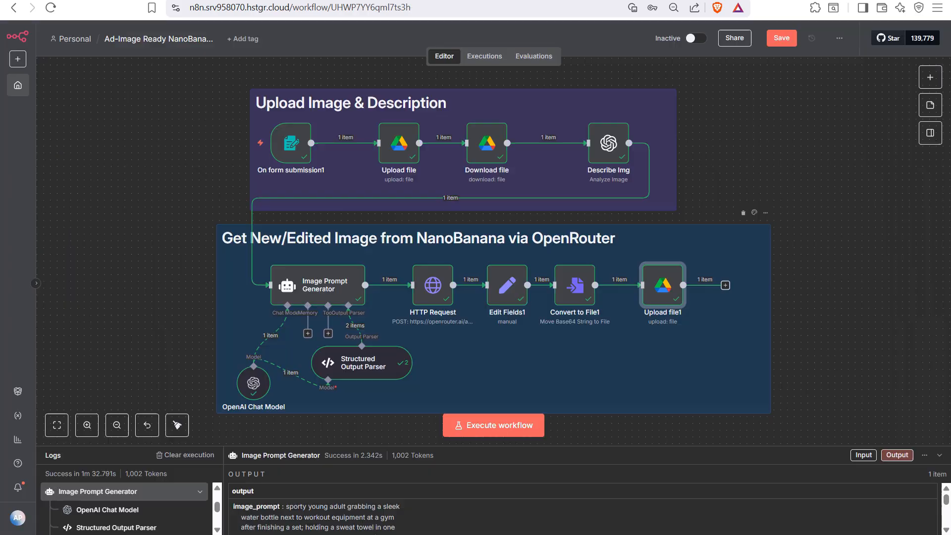